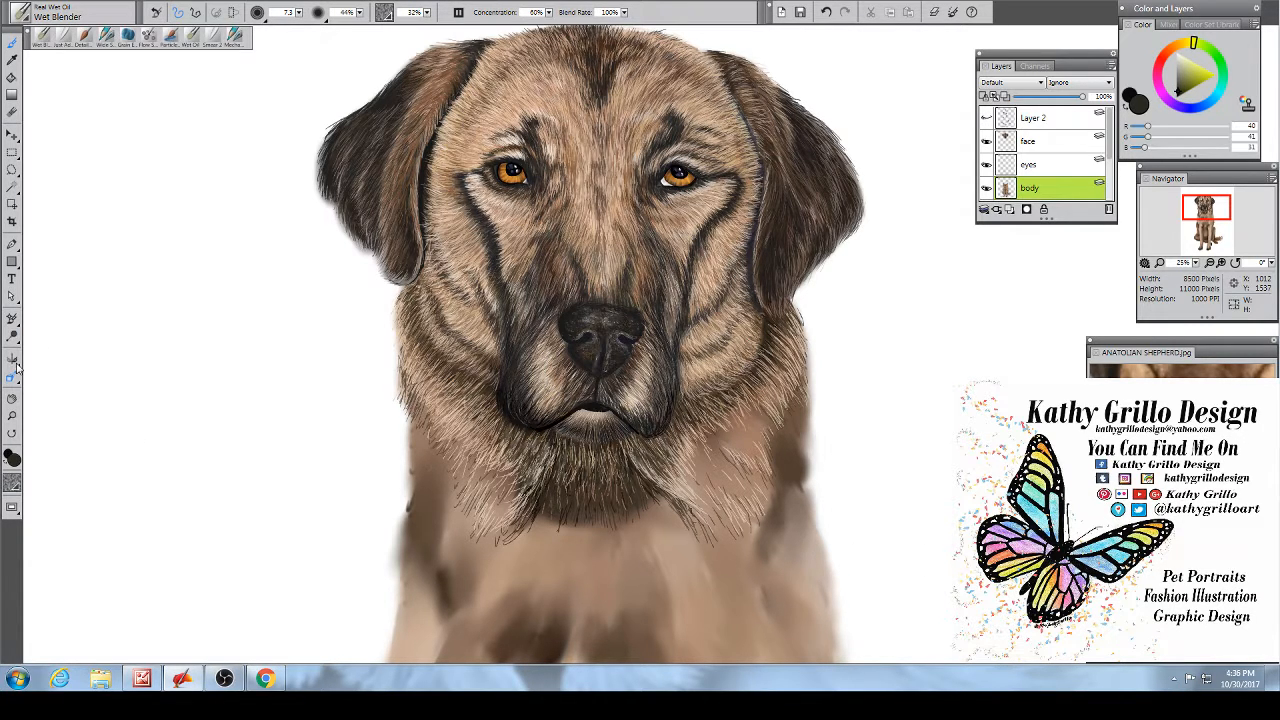
# Step: Choose the Wet Blender brush and mix a near-black brown with an orange hue, starting from a dark tone in the reference photo
pyautogui.click(13, 399)
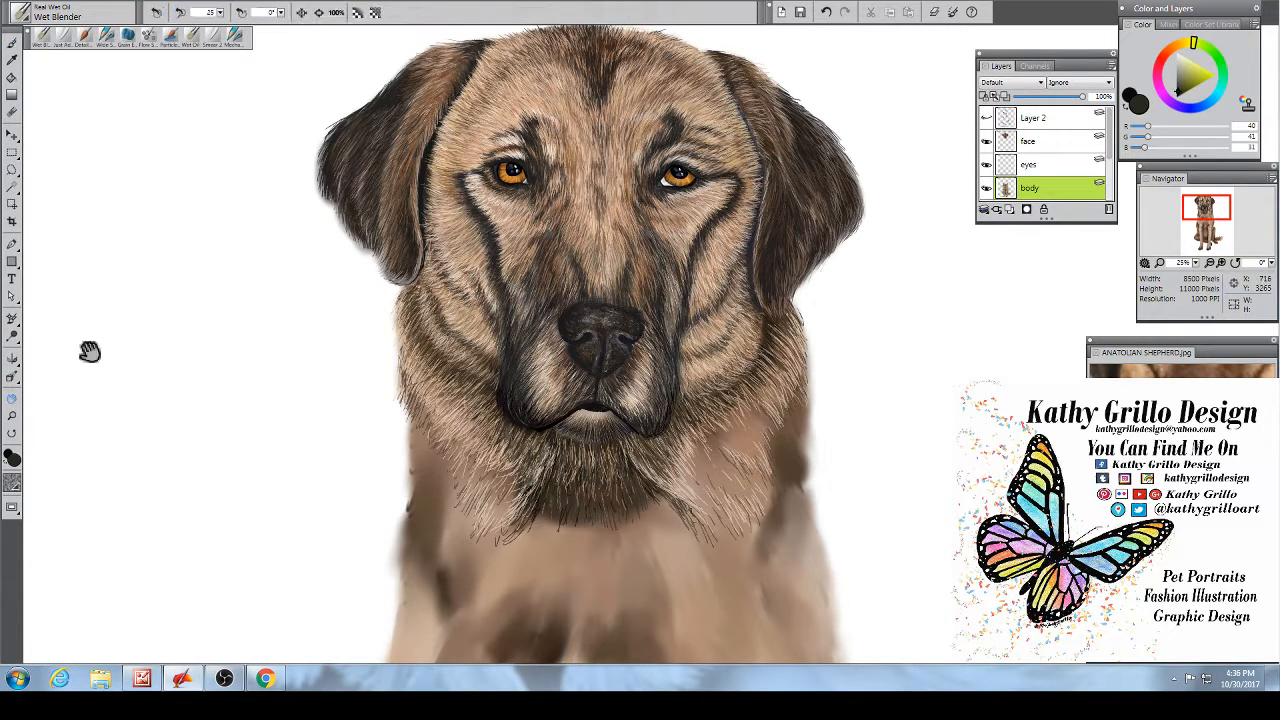
pyautogui.click(319, 13)
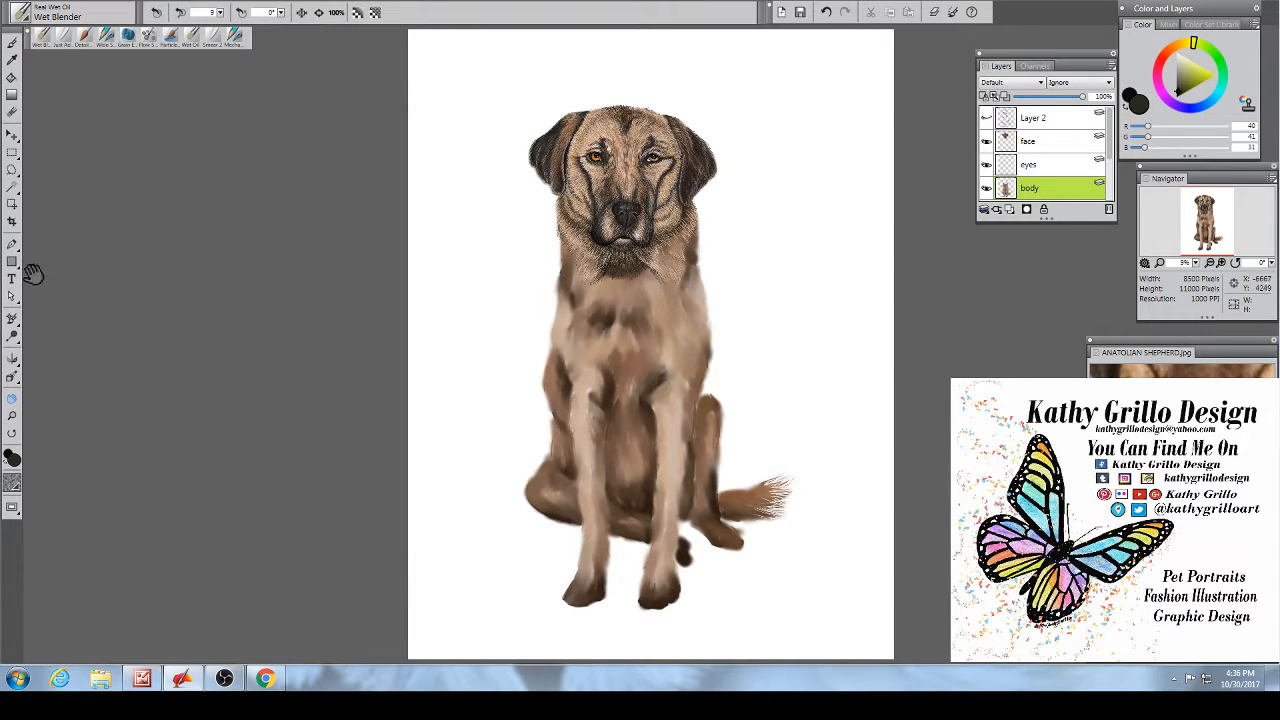
pyautogui.click(14, 416)
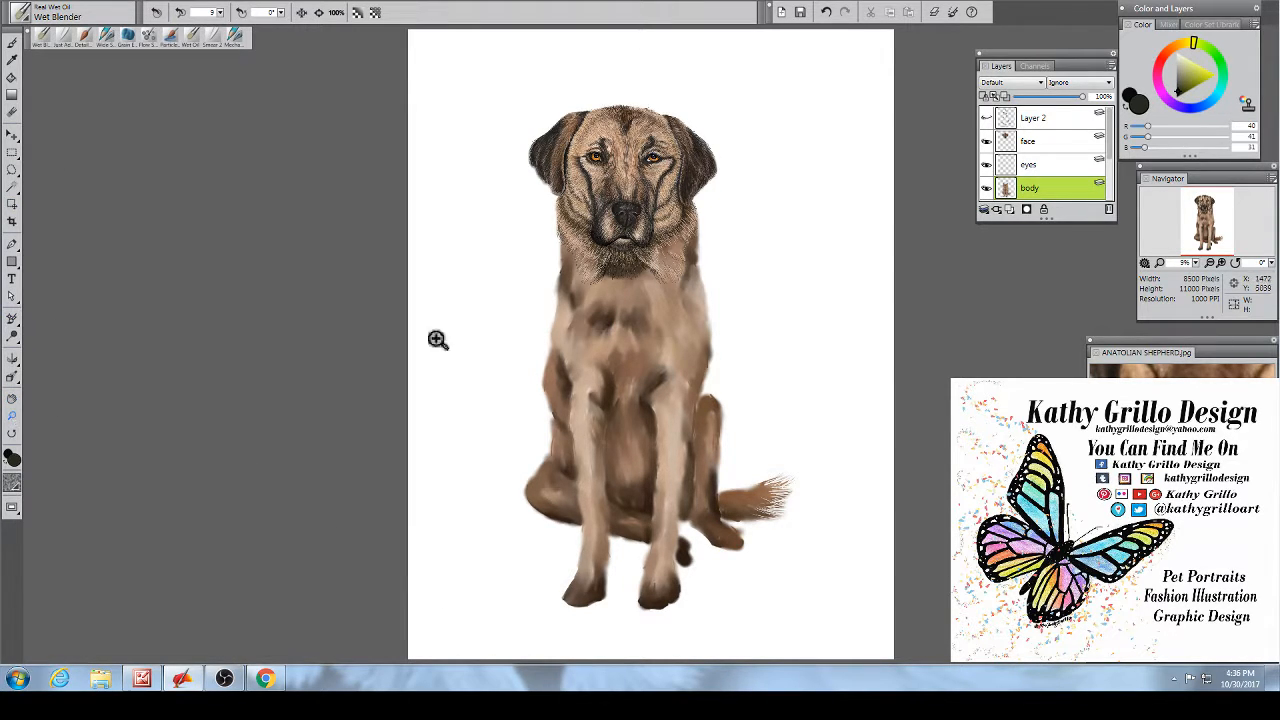
pyautogui.click(645, 282)
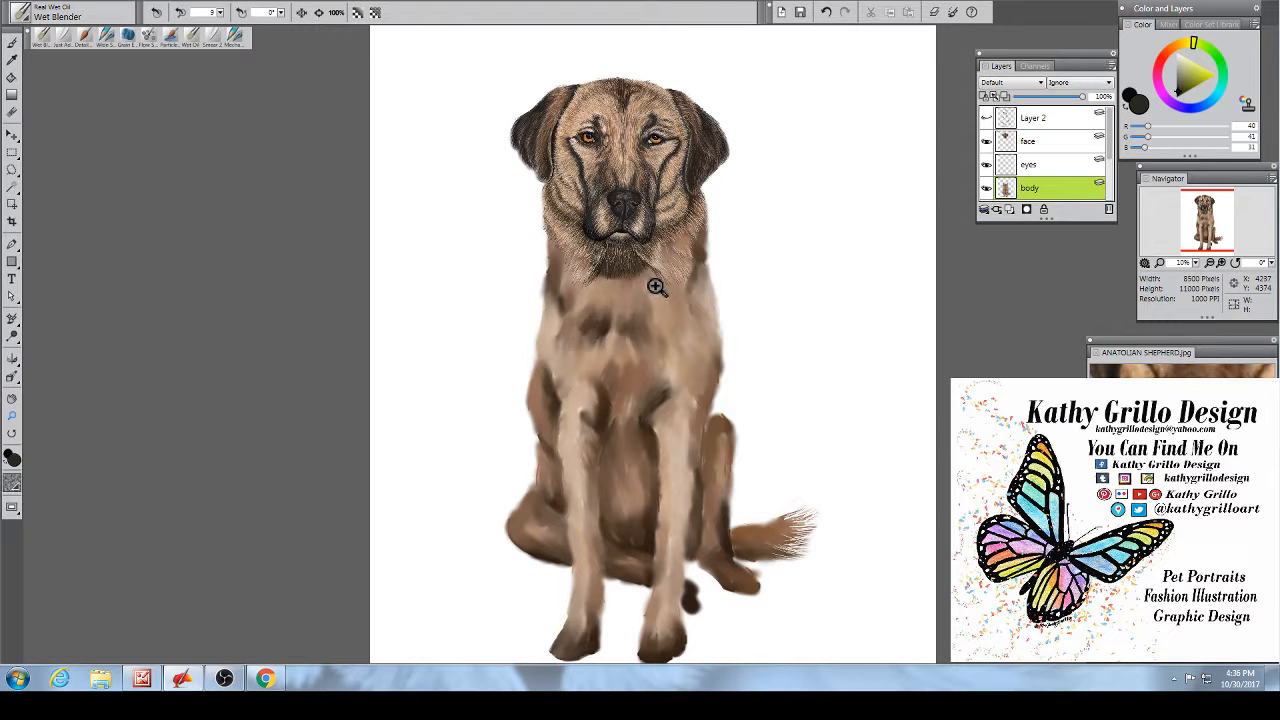
pyautogui.click(657, 288)
pyautogui.click(657, 292)
pyautogui.click(659, 309)
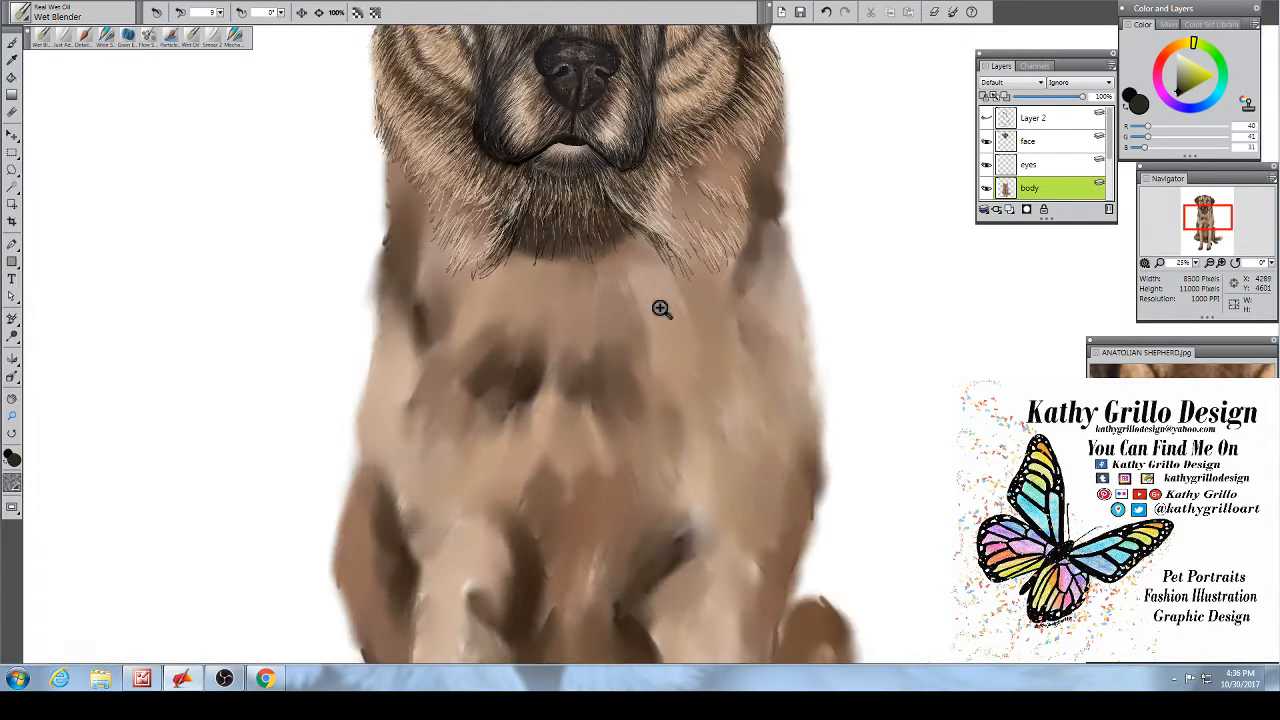
pyautogui.click(44, 36)
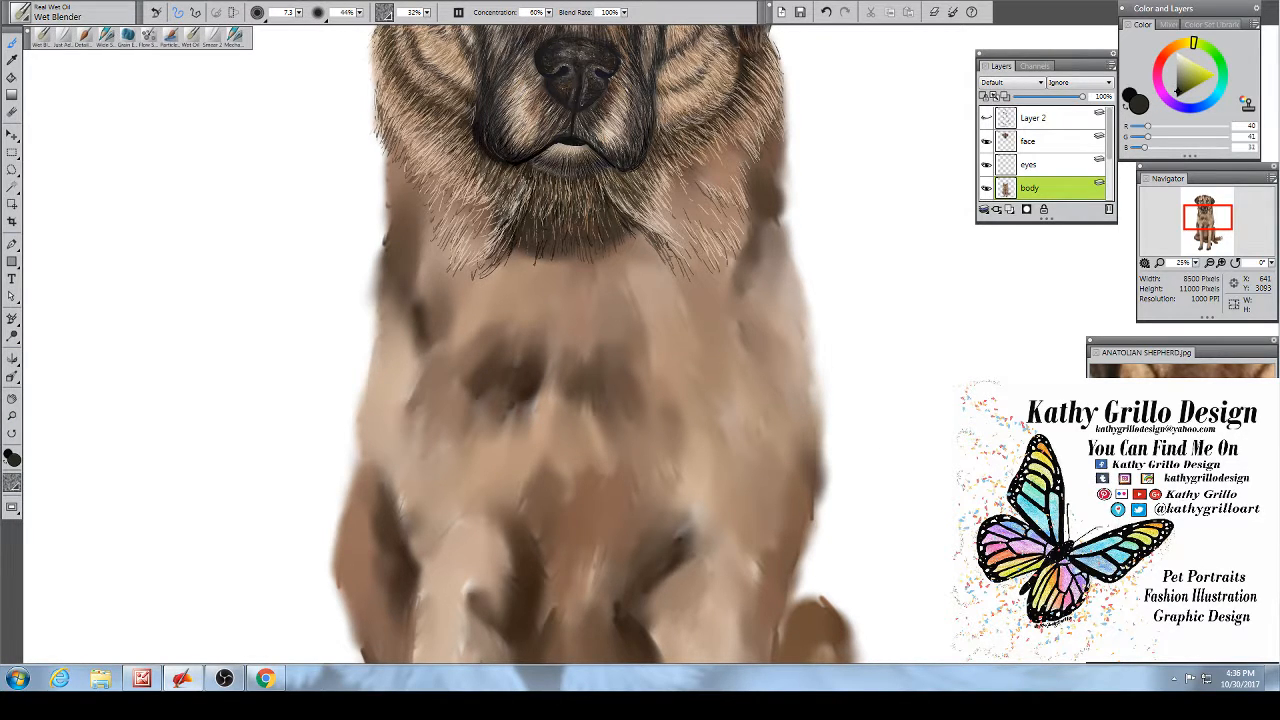
pyautogui.keyDown('alt'); pyautogui.click(1182, 500); pyautogui.keyUp('alt')
pyautogui.click(1164, 56)
pyautogui.click(1181, 92)
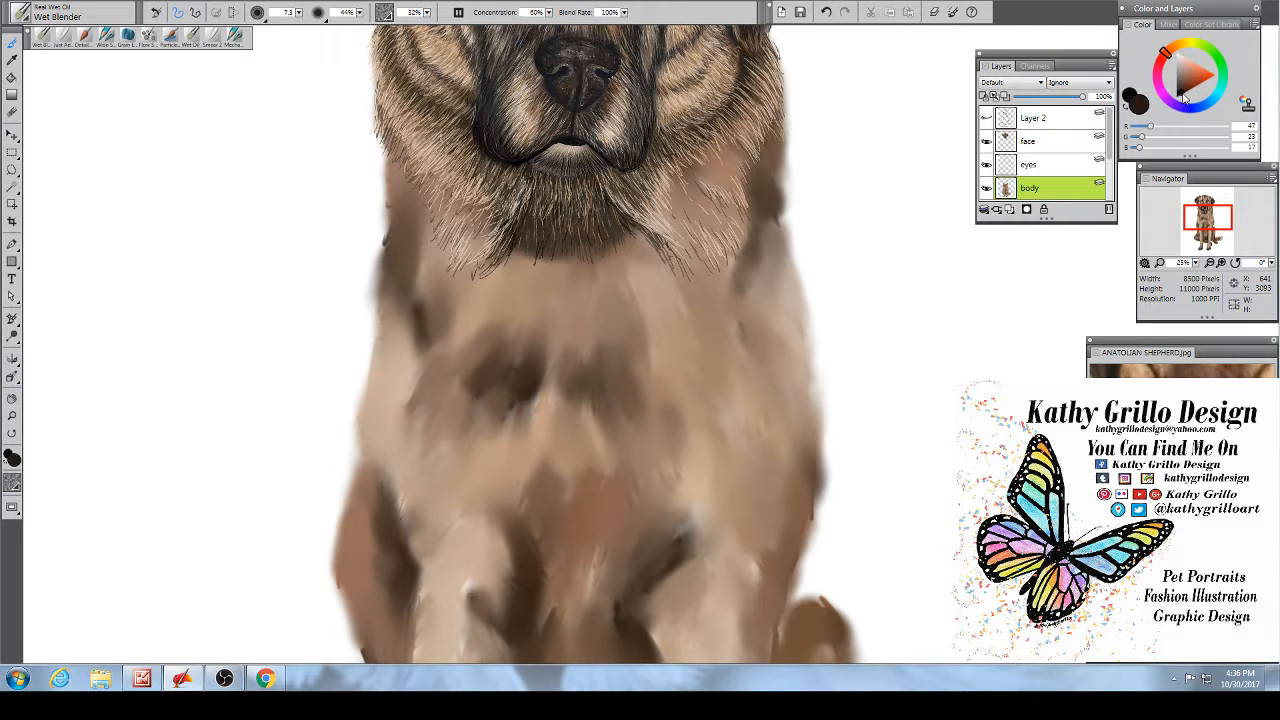
pyautogui.moveTo(1167, 51); pyautogui.dragTo(1175, 48)
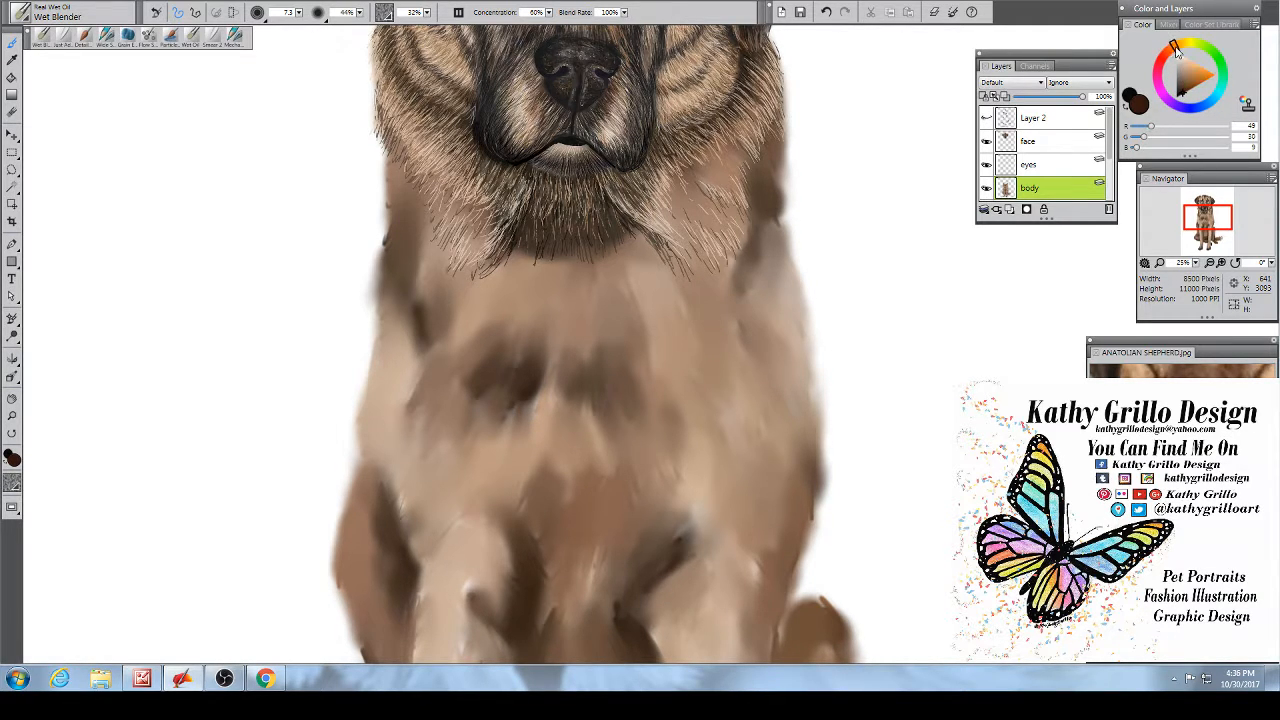
pyautogui.click(1185, 97)
pyautogui.moveTo(1185, 97); pyautogui.dragTo(1179, 96)
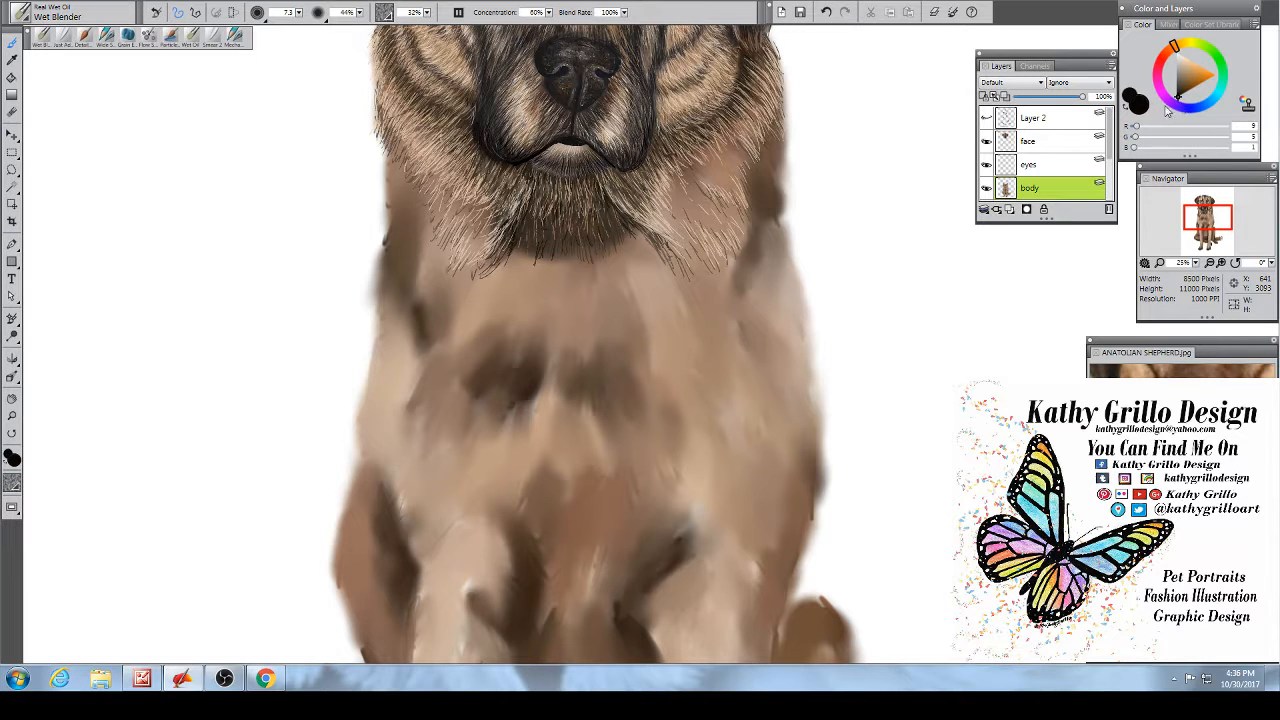
# Step: Paint near-black fur strokes at the left edge of the dog's chin and down the left side of its neck
pyautogui.moveTo(513, 210)
pyautogui.mouseDown()
pyautogui.moveTo(506, 241)
pyautogui.moveTo(534, 180)
pyautogui.moveTo(480, 268)
pyautogui.moveTo(502, 243)
pyautogui.moveTo(501, 260)
pyautogui.mouseUp()
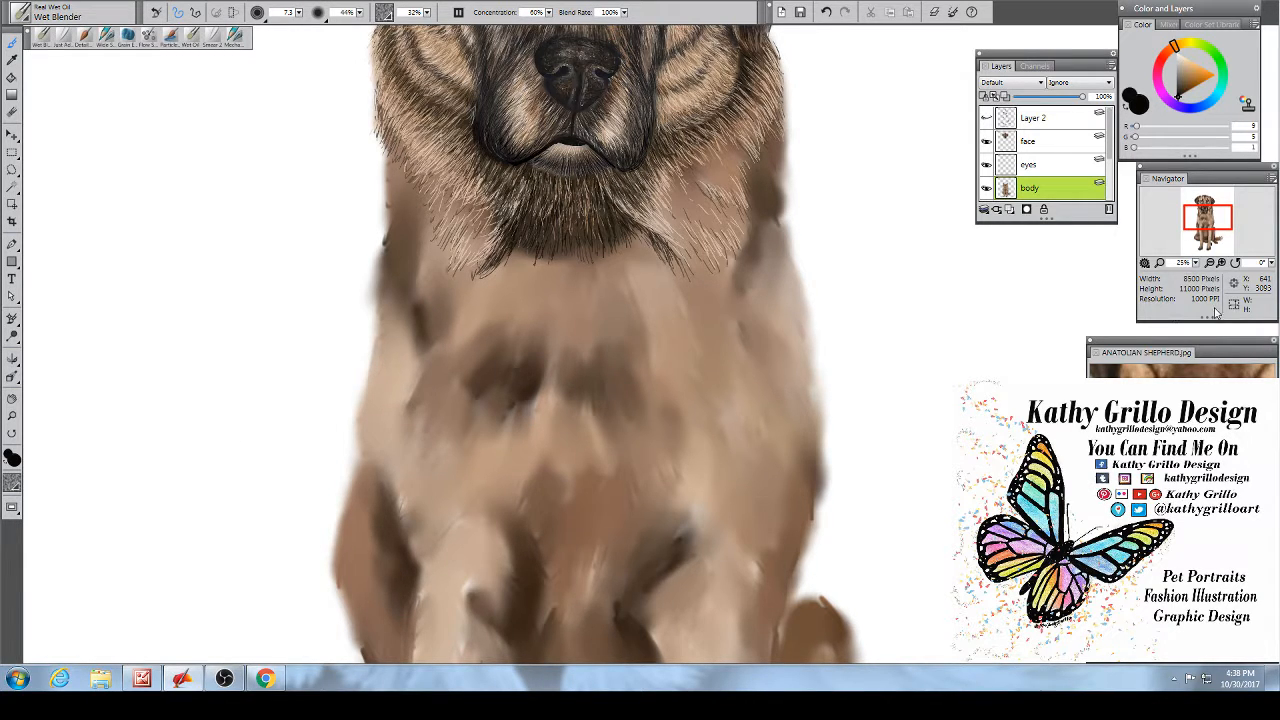
pyautogui.click(1209, 262)
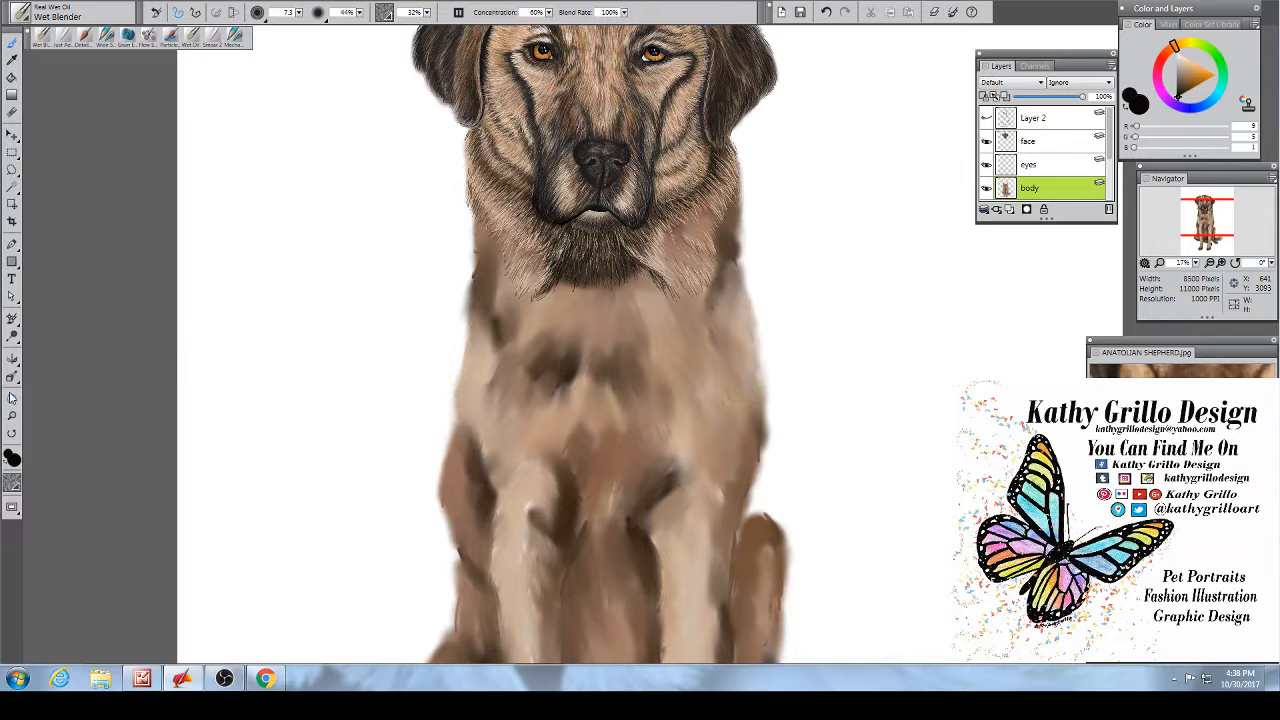
pyautogui.click(12, 398)
pyautogui.moveTo(636, 195); pyautogui.dragTo(652, 243)
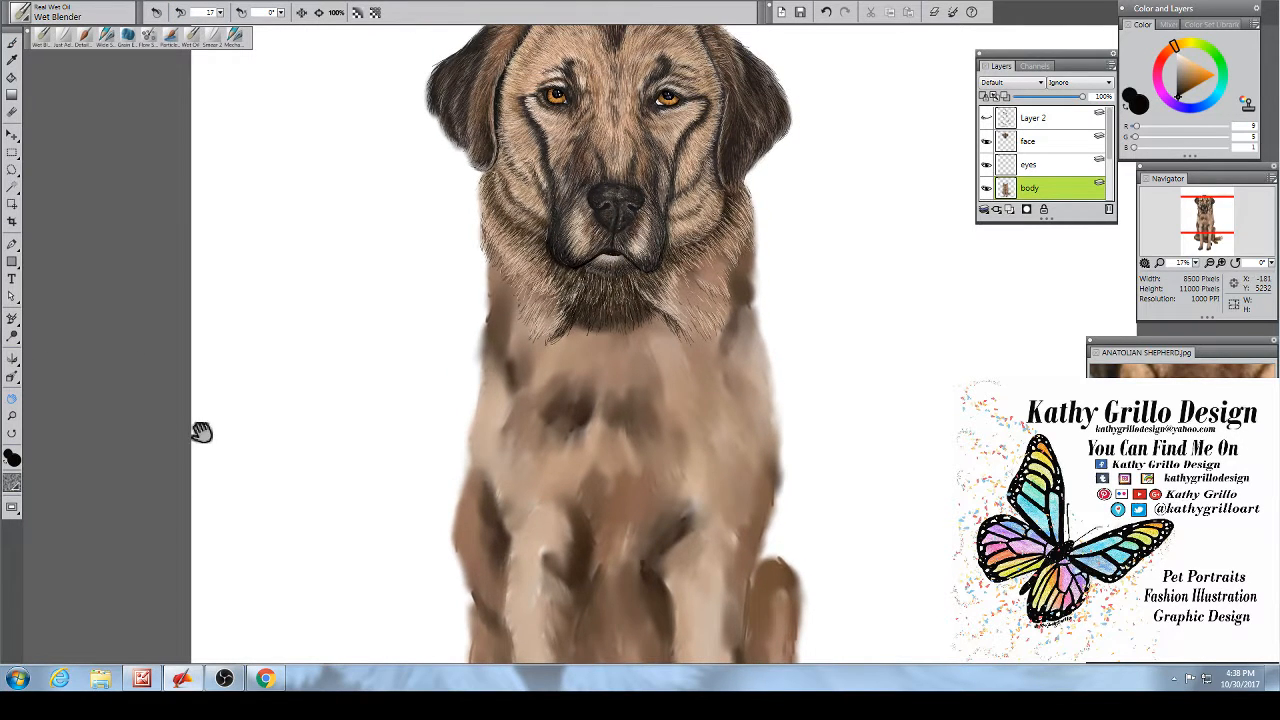
pyautogui.click(12, 418)
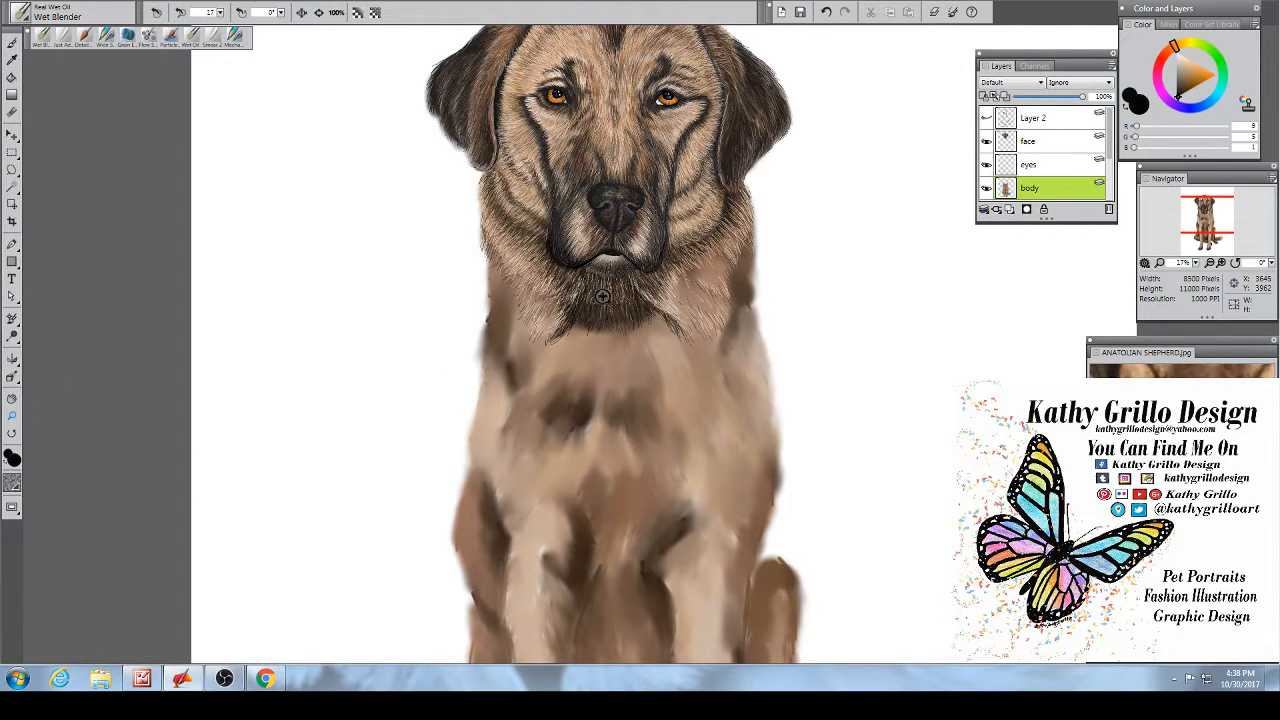
pyautogui.click(596, 292)
pyautogui.click(12, 398)
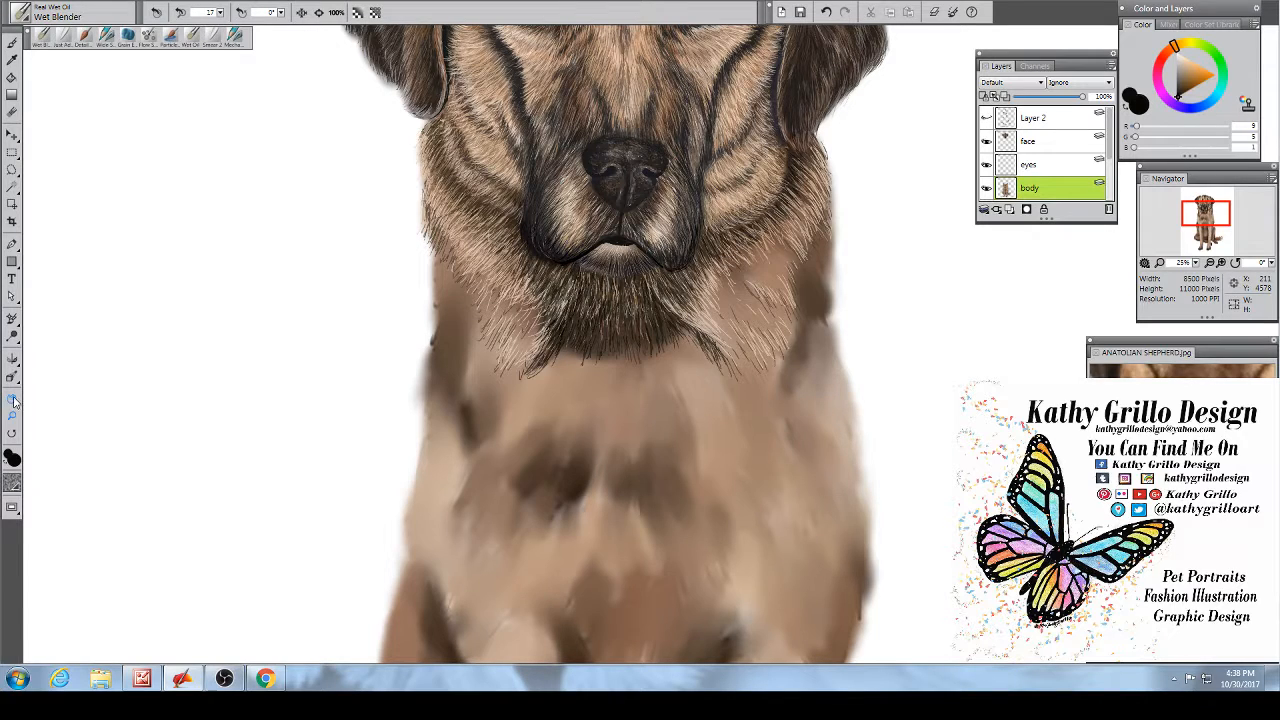
pyautogui.moveTo(442, 200); pyautogui.dragTo(450, 278)
pyautogui.click(14, 43)
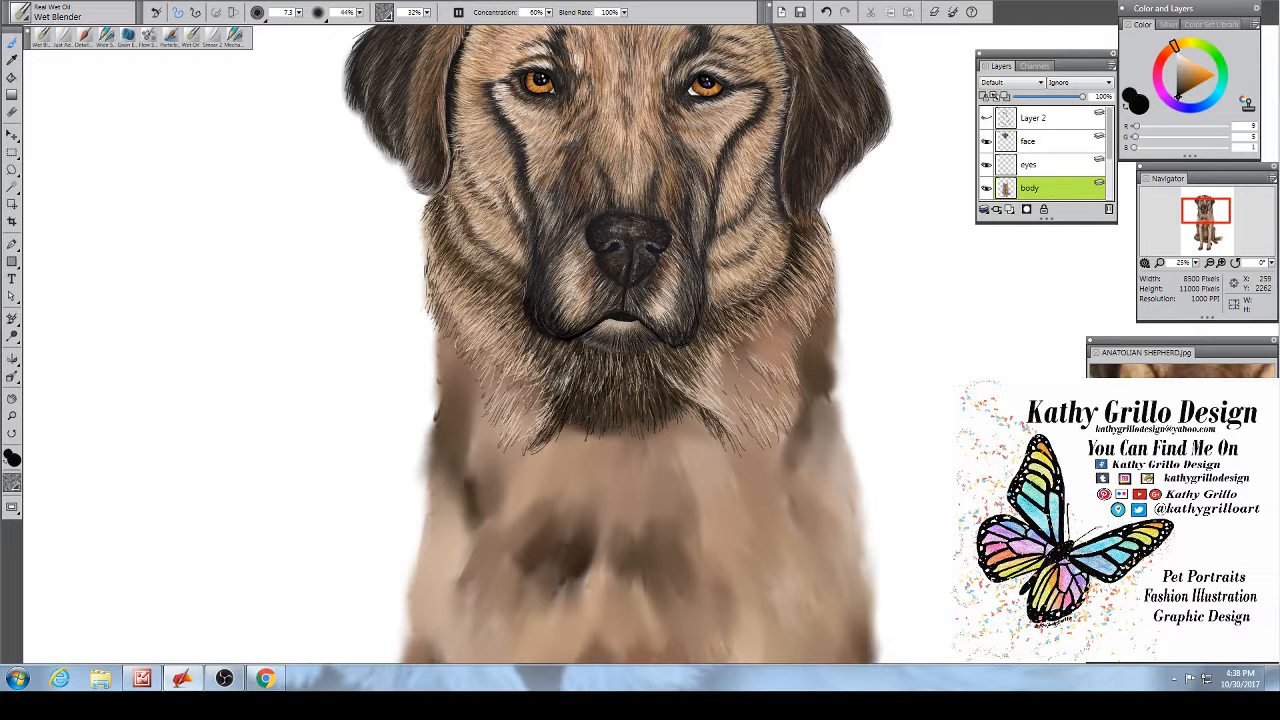
pyautogui.moveTo(462, 272)
pyautogui.mouseDown()
pyautogui.moveTo(450, 270)
pyautogui.moveTo(483, 314)
pyautogui.moveTo(502, 300)
pyautogui.moveTo(529, 322)
pyautogui.moveTo(536, 374)
pyautogui.moveTo(558, 366)
pyautogui.moveTo(561, 395)
pyautogui.mouseUp()
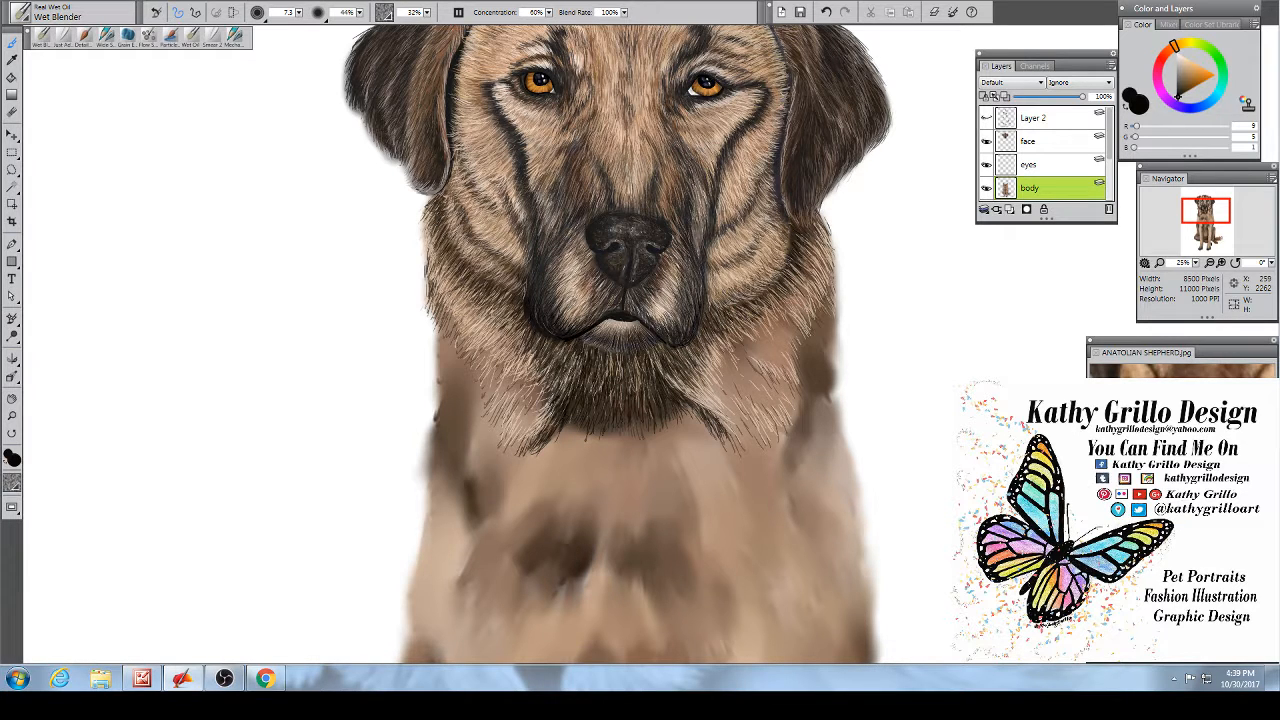
# Step: Sample a light peach (R 247, G 210, B 175) from the reference photo and paint fine hairs over the neck's left side
pyautogui.click(1184, 450)
pyautogui.click(1187, 62)
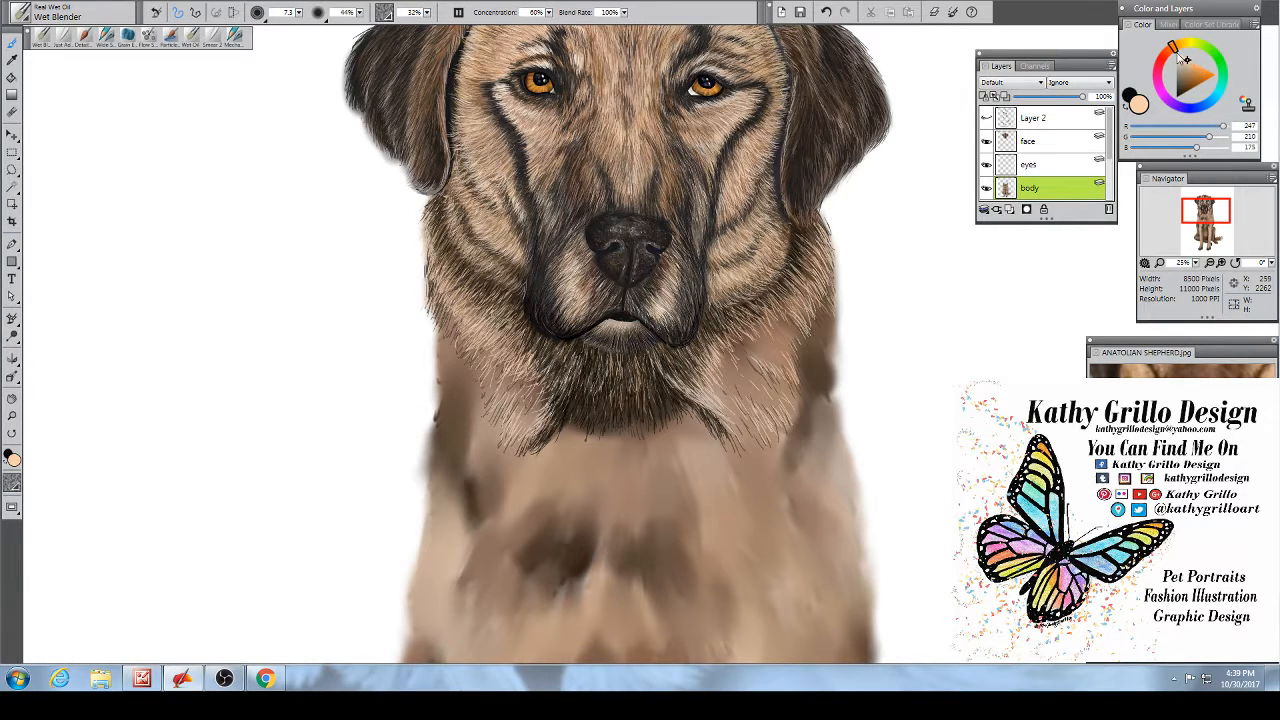
pyautogui.moveTo(568, 390); pyautogui.dragTo(557, 417)
pyautogui.moveTo(582, 358)
pyautogui.mouseDown()
pyautogui.moveTo(572, 386)
pyautogui.moveTo(567, 368)
pyautogui.moveTo(546, 400)
pyautogui.moveTo(532, 388)
pyautogui.moveTo(545, 388)
pyautogui.moveTo(540, 376)
pyautogui.moveTo(514, 370)
pyautogui.mouseUp()
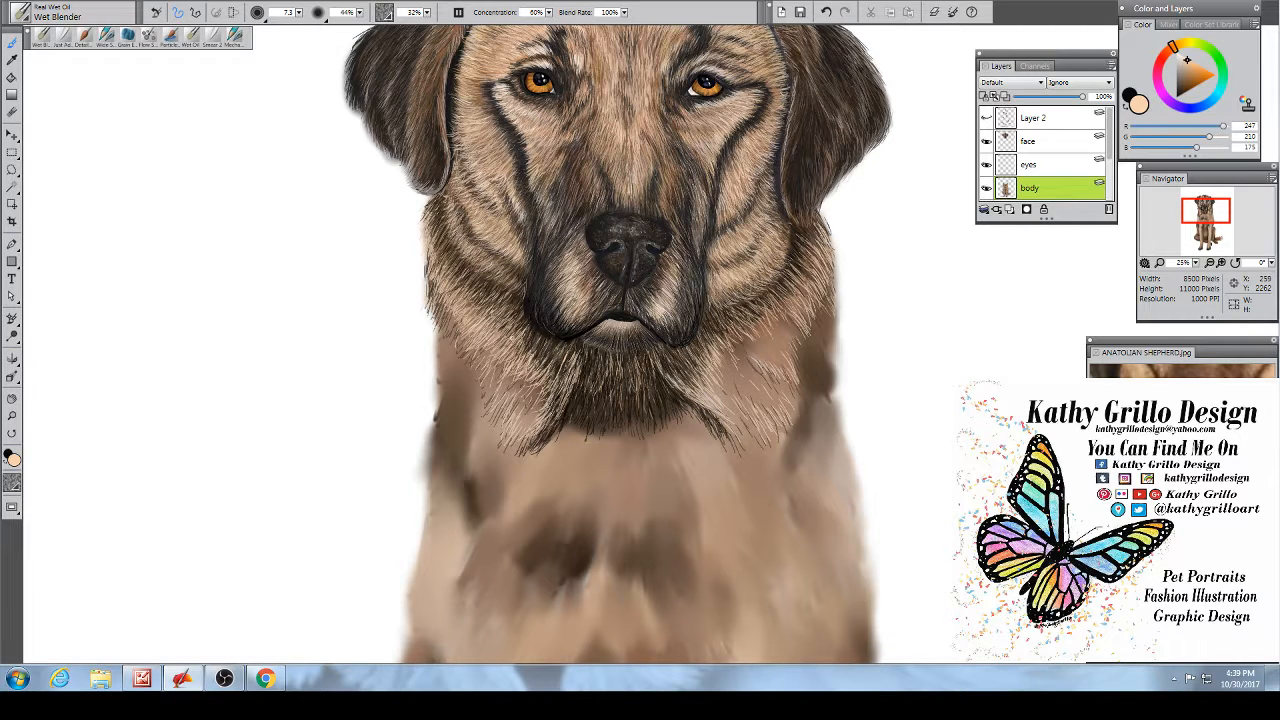
pyautogui.moveTo(527, 305)
pyautogui.mouseDown()
pyautogui.moveTo(517, 328)
pyautogui.moveTo(470, 302)
pyautogui.mouseUp()
pyautogui.moveTo(446, 230)
pyautogui.mouseDown()
pyautogui.moveTo(426, 263)
pyautogui.moveTo(450, 296)
pyautogui.mouseUp()
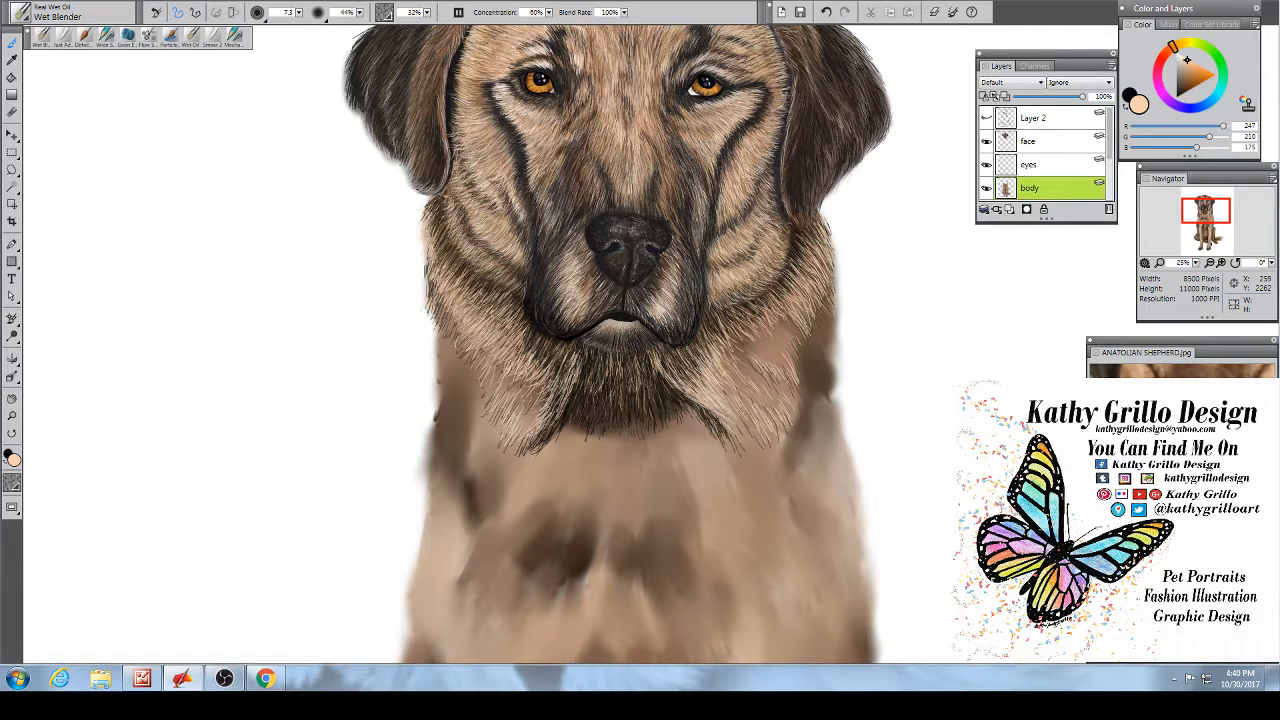
# Step: Paint short light peach hairs over the right side of the neck, from the chin out to the ruff's edge
pyautogui.moveTo(727, 365)
pyautogui.mouseDown()
pyautogui.moveTo(767, 411)
pyautogui.moveTo(794, 407)
pyautogui.mouseUp()
pyautogui.moveTo(789, 389)
pyautogui.mouseDown()
pyautogui.moveTo(791, 413)
pyautogui.moveTo(800, 380)
pyautogui.mouseUp()
pyautogui.moveTo(786, 346)
pyautogui.mouseDown()
pyautogui.moveTo(800, 374)
pyautogui.moveTo(795, 361)
pyautogui.mouseUp()
pyautogui.moveTo(790, 330)
pyautogui.mouseDown()
pyautogui.moveTo(797, 357)
pyautogui.moveTo(796, 324)
pyautogui.mouseUp()
pyautogui.moveTo(802, 334); pyautogui.dragTo(786, 314)
pyautogui.moveTo(806, 318)
pyautogui.mouseDown()
pyautogui.moveTo(821, 279)
pyautogui.moveTo(790, 346)
pyautogui.mouseUp()
pyautogui.moveTo(780, 339); pyautogui.dragTo(790, 359)
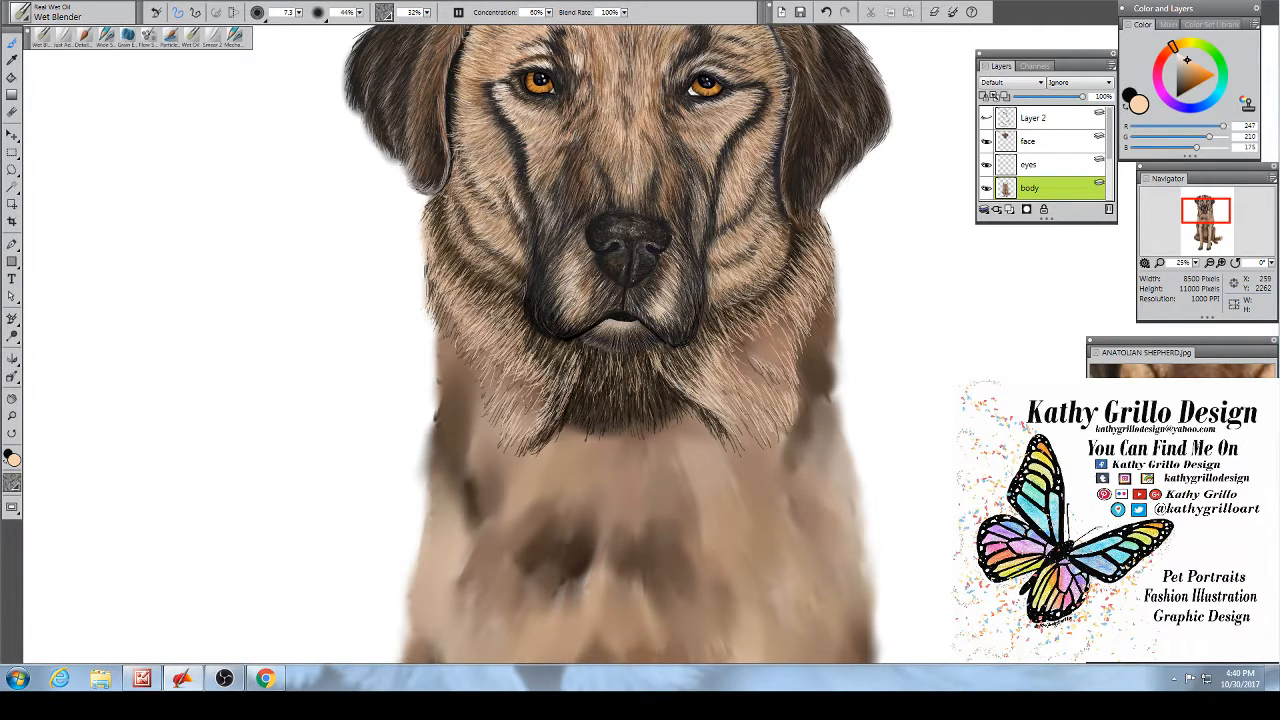
# Step: Add more light peach hairs along the neck's left side and fill in the ruff beneath the right jowl
pyautogui.moveTo(432, 279); pyautogui.dragTo(428, 299)
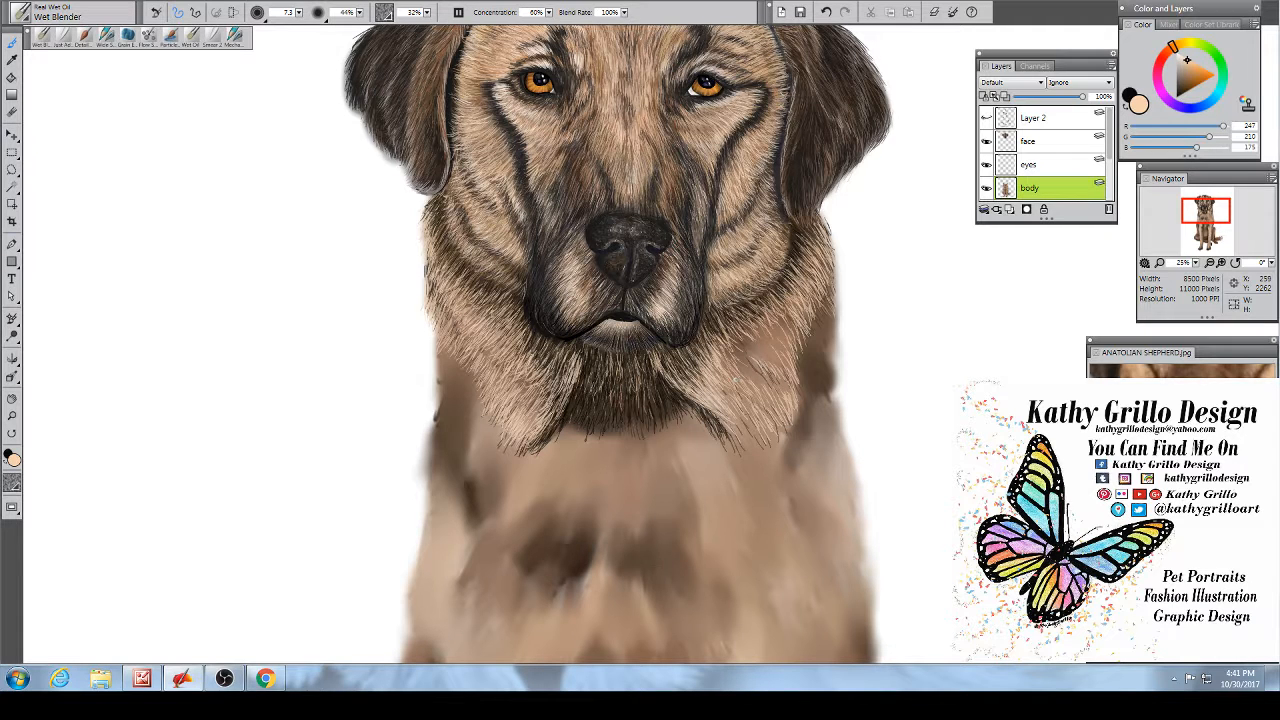
pyautogui.moveTo(745, 370); pyautogui.dragTo(791, 400)
pyautogui.moveTo(730, 335)
pyautogui.mouseDown()
pyautogui.moveTo(745, 369)
pyautogui.moveTo(746, 353)
pyautogui.moveTo(777, 369)
pyautogui.moveTo(800, 343)
pyautogui.moveTo(782, 336)
pyautogui.moveTo(796, 330)
pyautogui.moveTo(773, 340)
pyautogui.mouseUp()
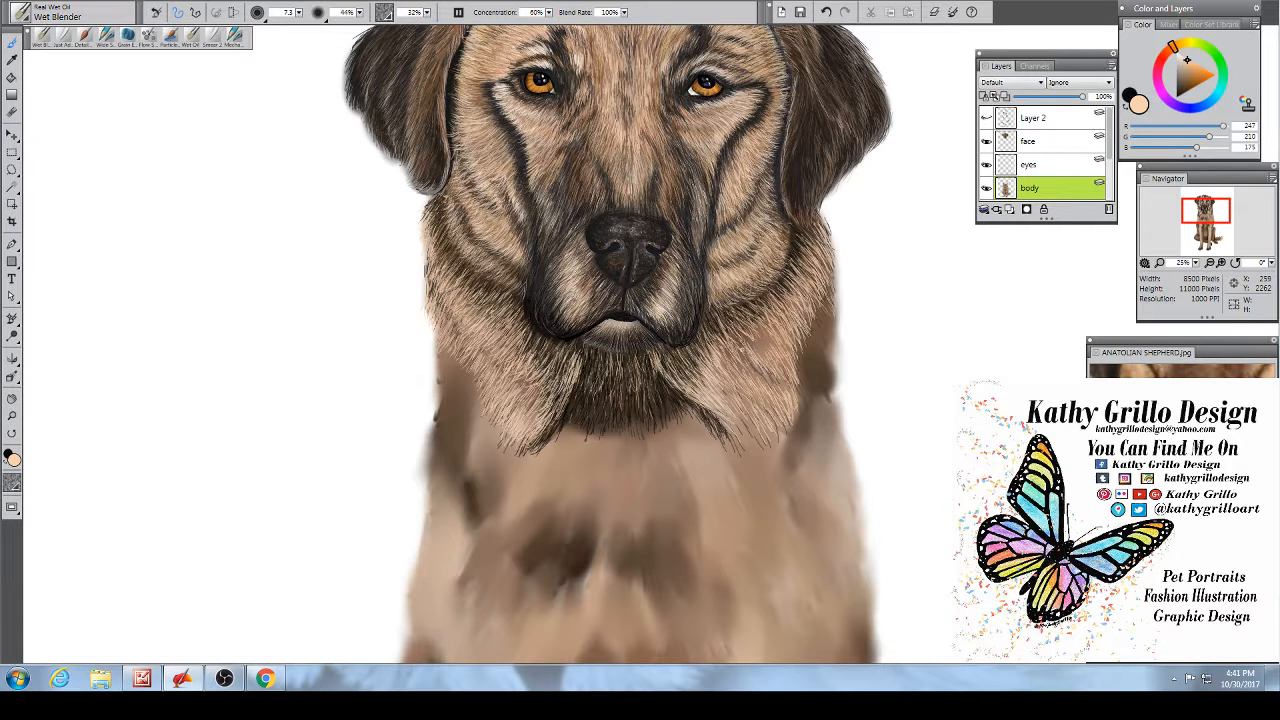
pyautogui.moveTo(734, 334)
pyautogui.mouseDown()
pyautogui.moveTo(769, 355)
pyautogui.moveTo(770, 342)
pyautogui.mouseUp()
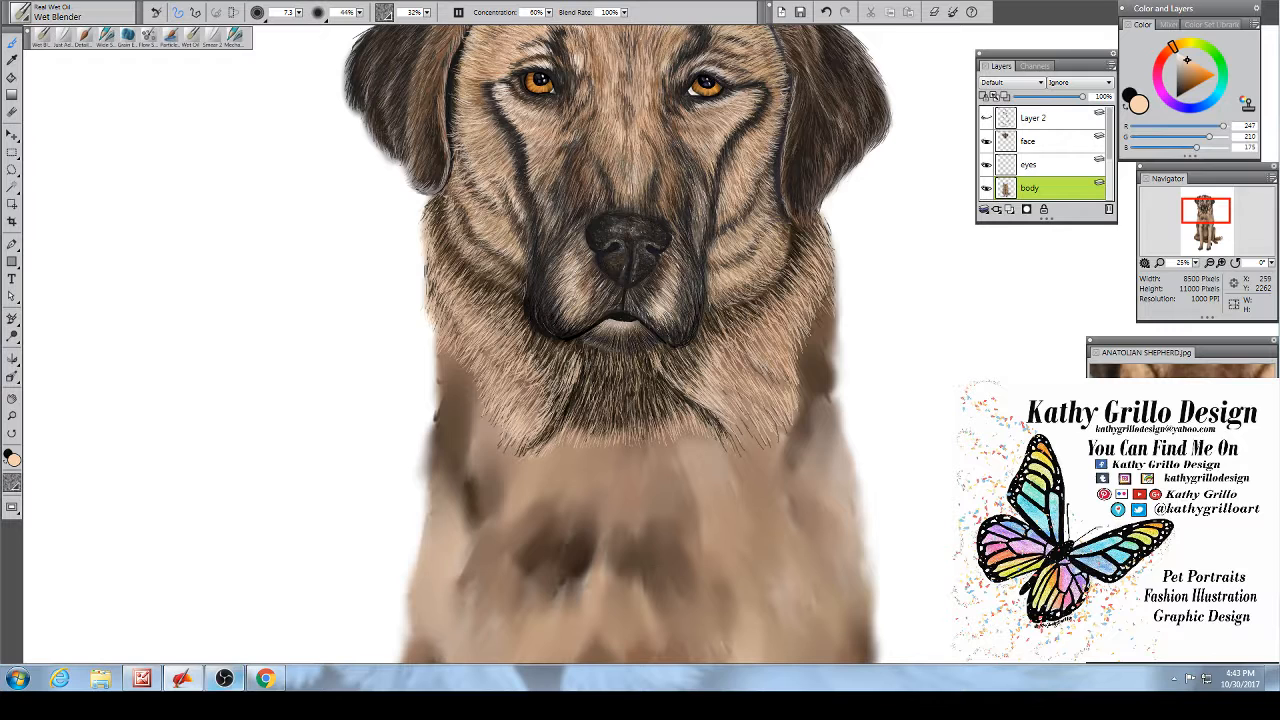
pyautogui.click(142, 680)
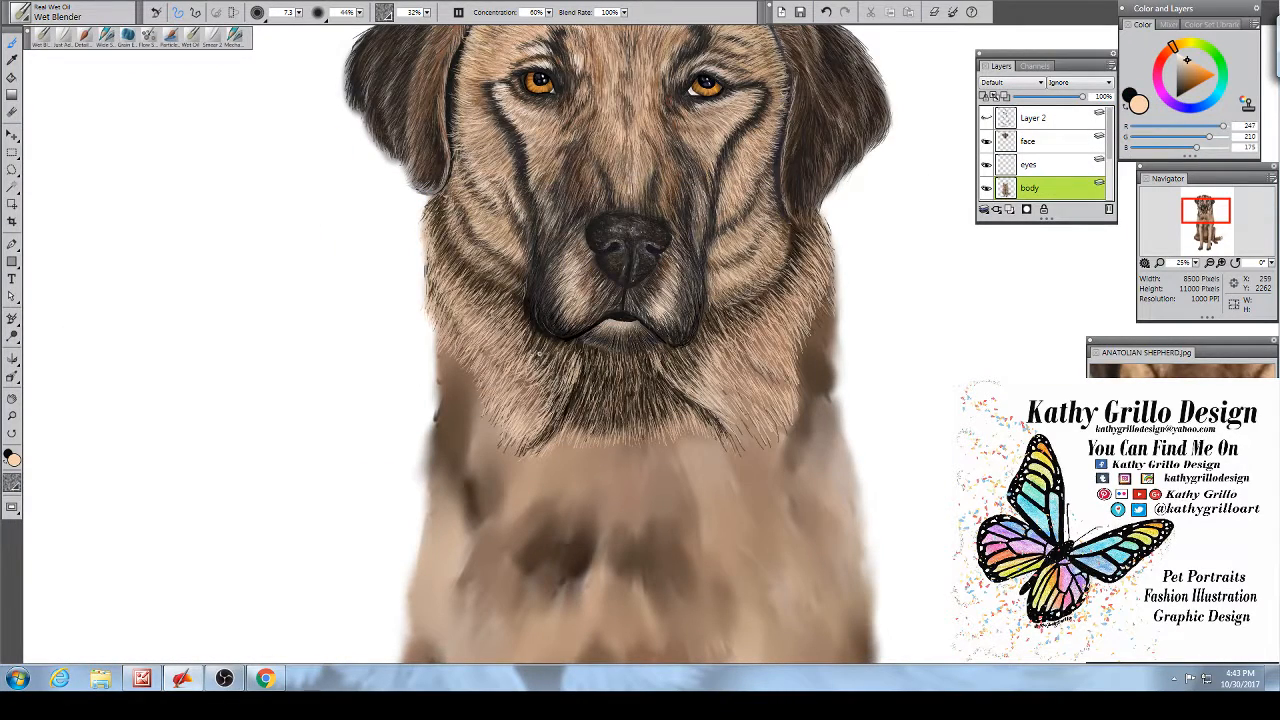
pyautogui.moveTo(539, 354)
pyautogui.mouseDown()
pyautogui.moveTo(554, 394)
pyautogui.moveTo(509, 334)
pyautogui.mouseUp()
# Step: Lighten the brush colour to a pale cream and paint highlight hairs on the outer right side of the neck
pyautogui.click(1175, 46)
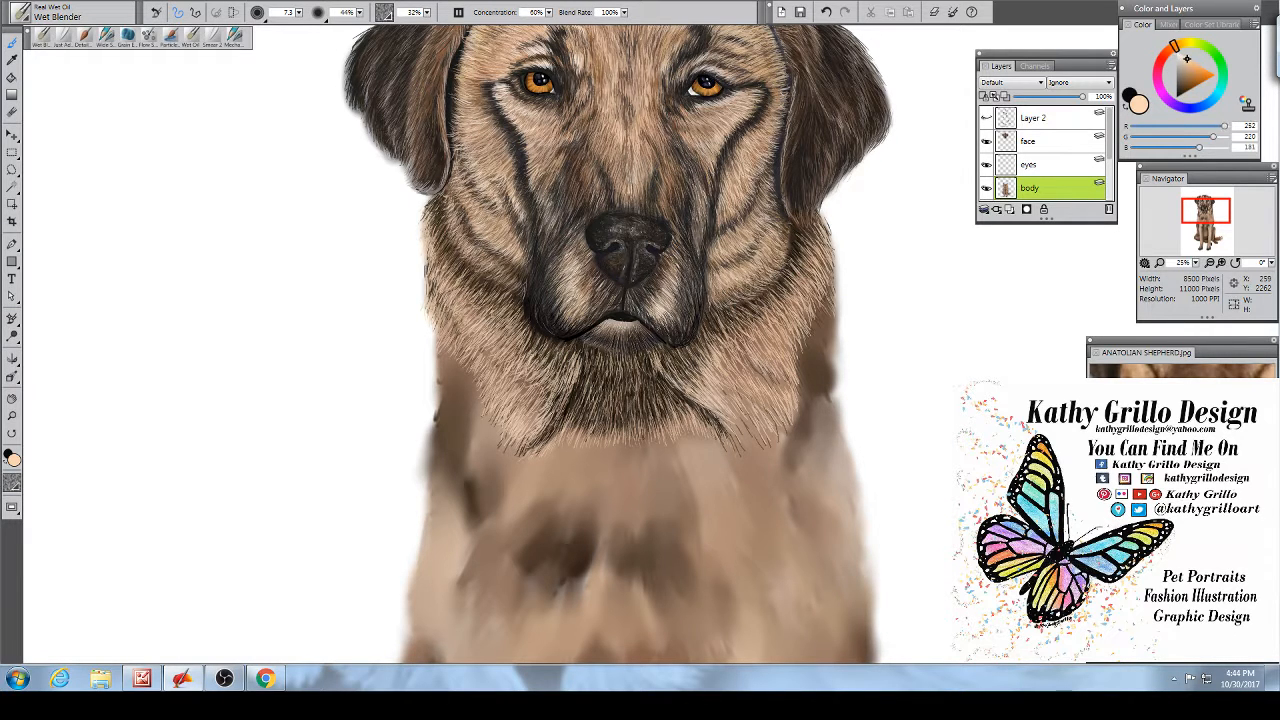
pyautogui.click(1186, 58)
pyautogui.moveTo(1184, 57); pyautogui.dragTo(1183, 56)
pyautogui.moveTo(738, 343); pyautogui.dragTo(768, 362)
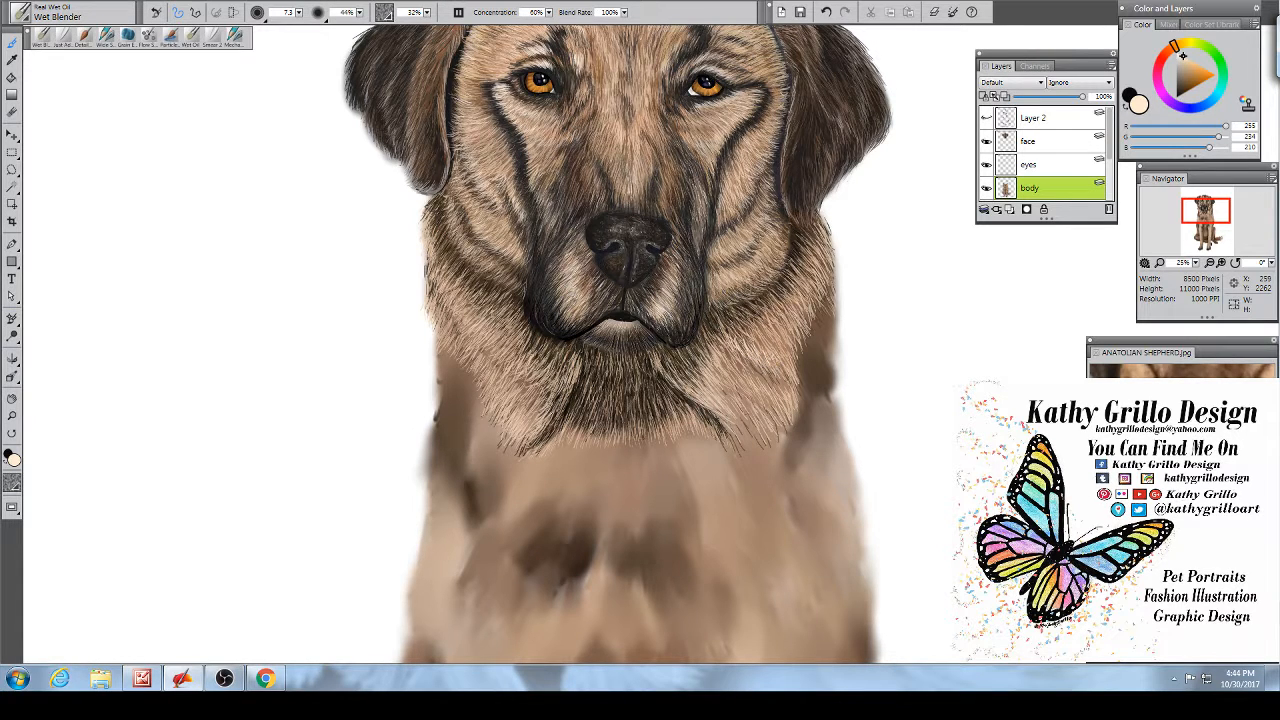
pyautogui.moveTo(788, 352)
pyautogui.mouseDown()
pyautogui.moveTo(805, 373)
pyautogui.moveTo(806, 352)
pyautogui.moveTo(718, 333)
pyautogui.moveTo(758, 350)
pyautogui.moveTo(768, 327)
pyautogui.moveTo(792, 339)
pyautogui.mouseUp()
pyautogui.moveTo(774, 321)
pyautogui.mouseDown()
pyautogui.moveTo(784, 333)
pyautogui.moveTo(802, 320)
pyautogui.mouseUp()
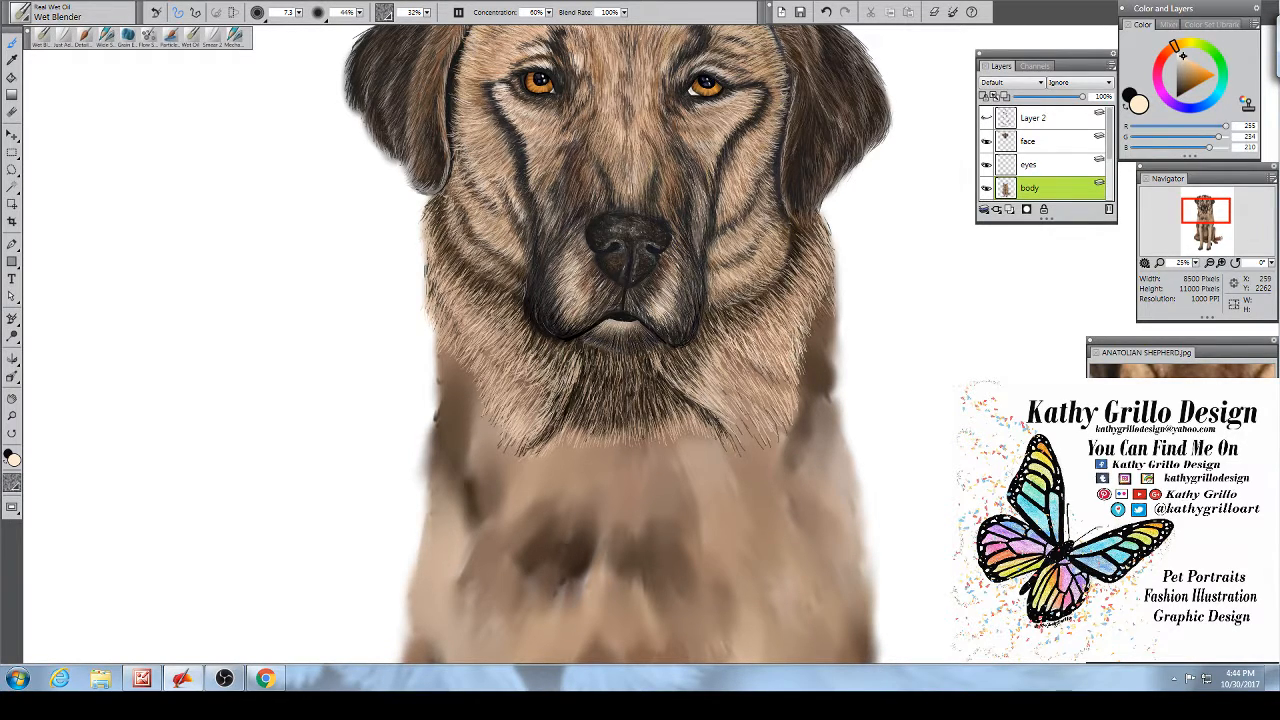
pyautogui.moveTo(790, 345); pyautogui.dragTo(798, 355)
pyautogui.moveTo(780, 328); pyautogui.dragTo(793, 350)
pyautogui.moveTo(805, 304)
pyautogui.mouseDown()
pyautogui.moveTo(810, 322)
pyautogui.moveTo(836, 257)
pyautogui.moveTo(824, 255)
pyautogui.moveTo(828, 213)
pyautogui.moveTo(792, 234)
pyautogui.moveTo(794, 266)
pyautogui.moveTo(777, 276)
pyautogui.moveTo(789, 249)
pyautogui.mouseUp()
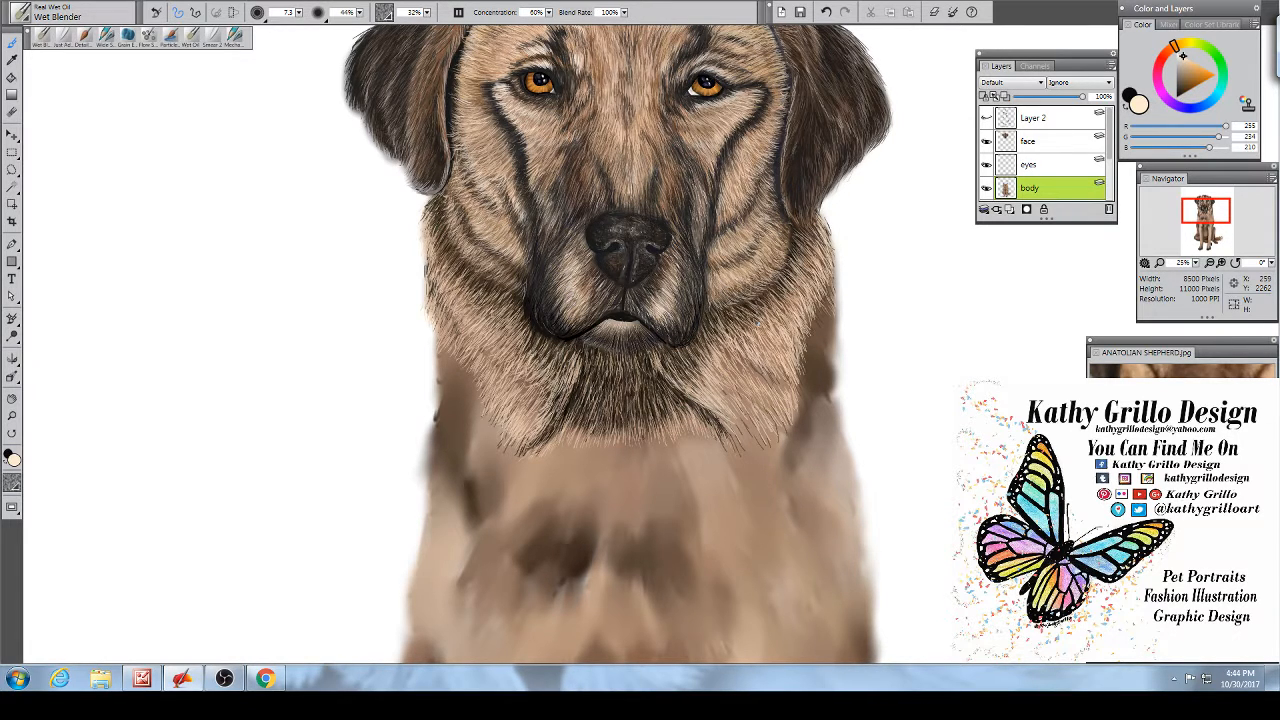
# Step: Paint pale cream highlight hairs beneath the right jowl and through the dark fur under the chin
pyautogui.moveTo(760, 326)
pyautogui.mouseDown()
pyautogui.moveTo(740, 299)
pyautogui.moveTo(773, 285)
pyautogui.mouseUp()
pyautogui.moveTo(736, 327); pyautogui.dragTo(721, 317)
pyautogui.moveTo(719, 329); pyautogui.dragTo(706, 313)
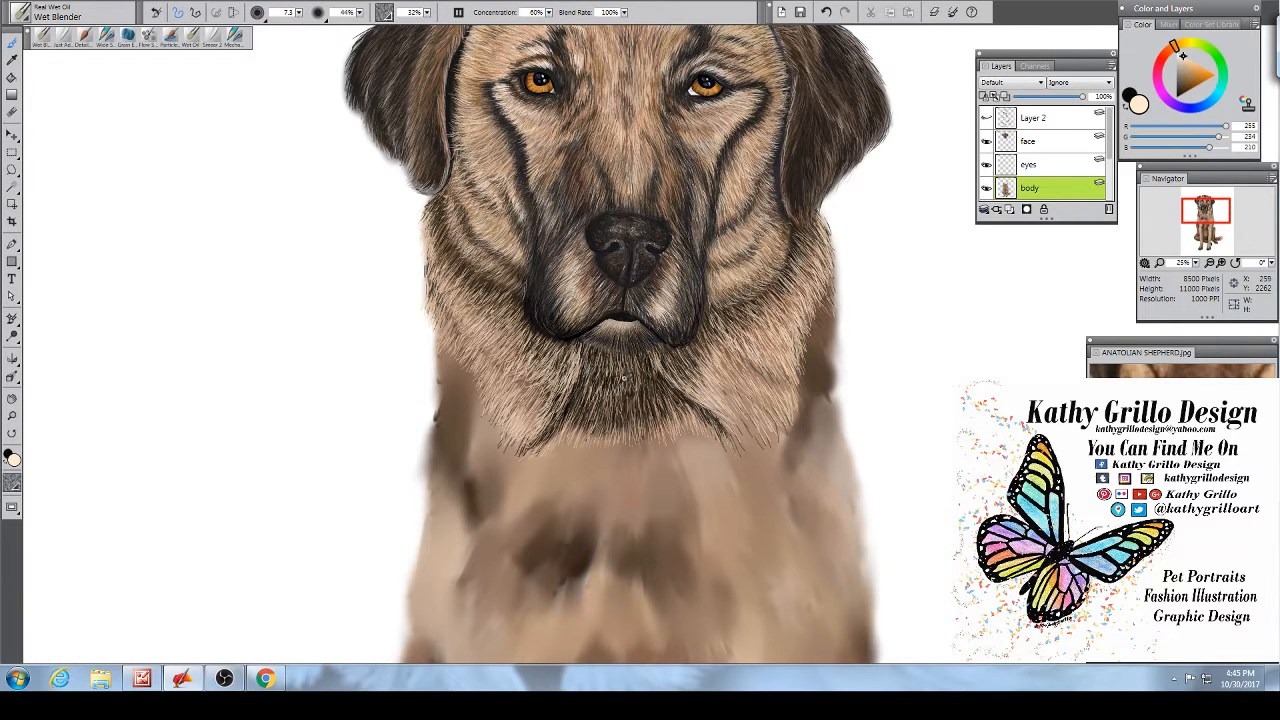
pyautogui.moveTo(625, 373); pyautogui.dragTo(632, 396)
pyautogui.moveTo(644, 378); pyautogui.dragTo(642, 400)
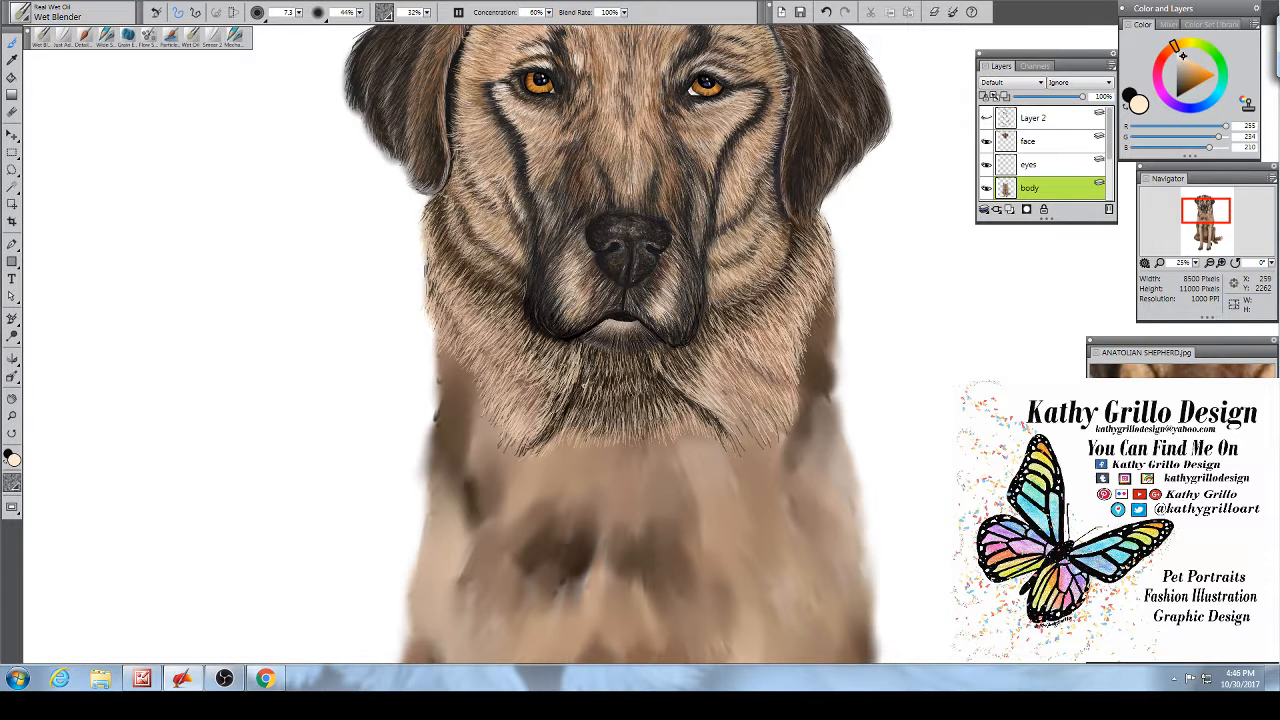
pyautogui.moveTo(596, 381); pyautogui.dragTo(605, 385)
# Step: Sample a dark tone from the reference photo and shift it to a near-black brown of R 17, G 10, B 1
pyautogui.click(1200, 470)
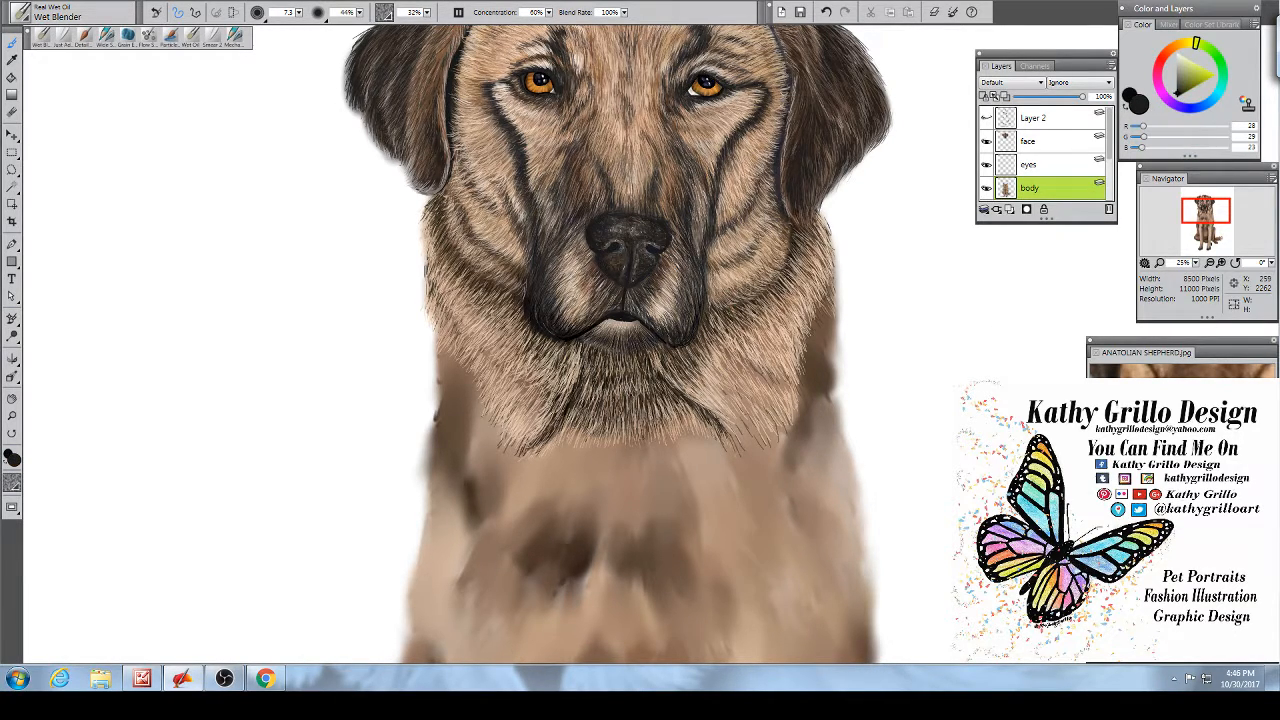
pyautogui.click(1200, 470)
pyautogui.click(1177, 46)
pyautogui.moveTo(1180, 96); pyautogui.dragTo(1180, 97)
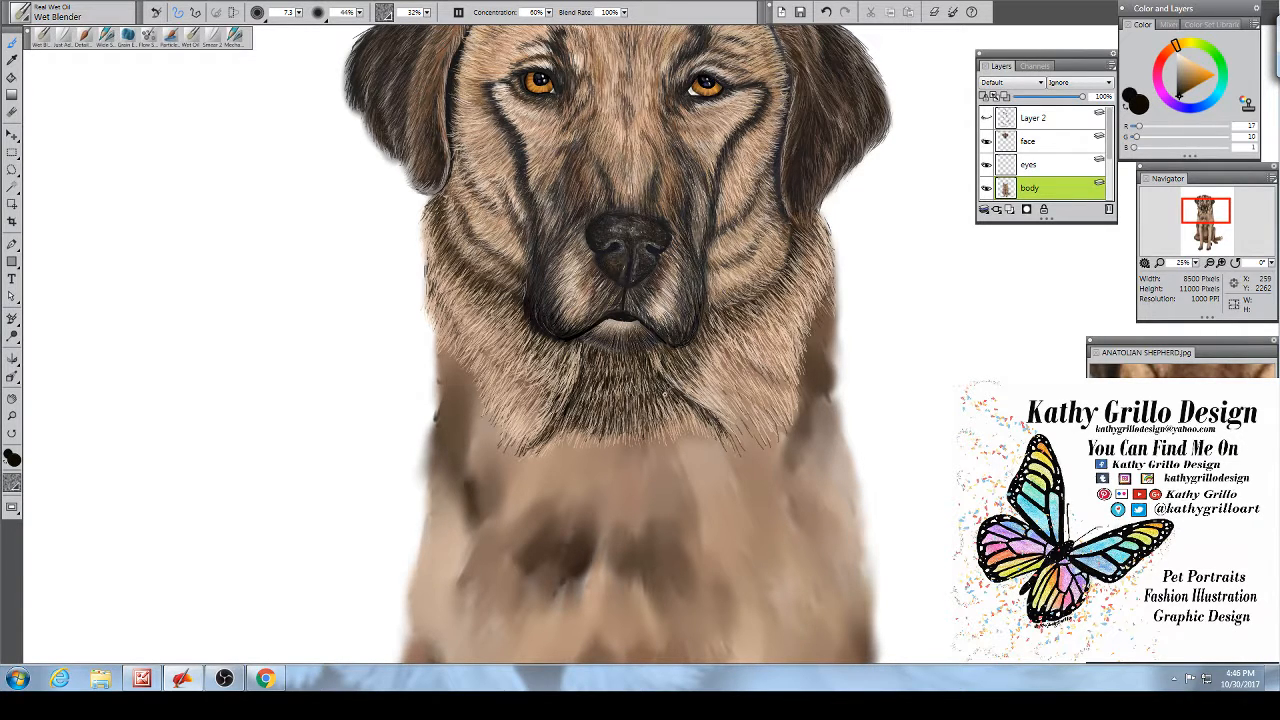
# Step: Switch to the Just Add Water 2 blender and reduce its brush size to 2.9
pyautogui.click(62, 36)
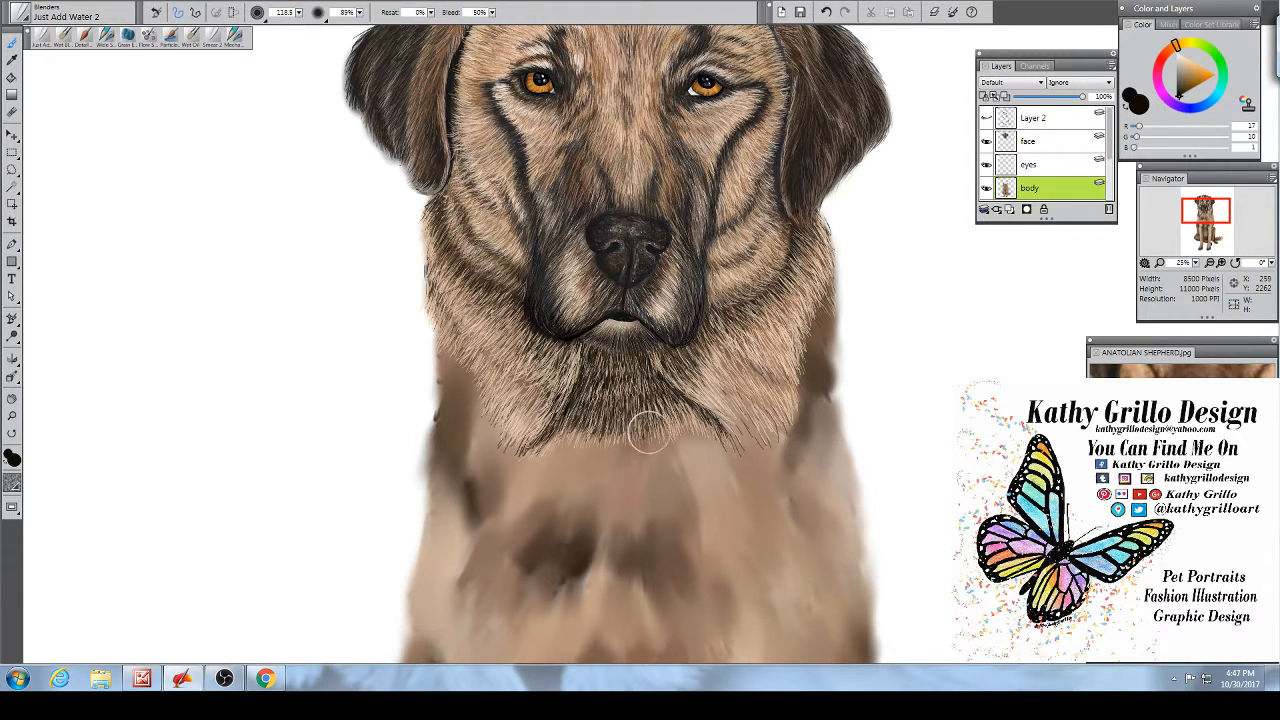
pyautogui.click(301, 14)
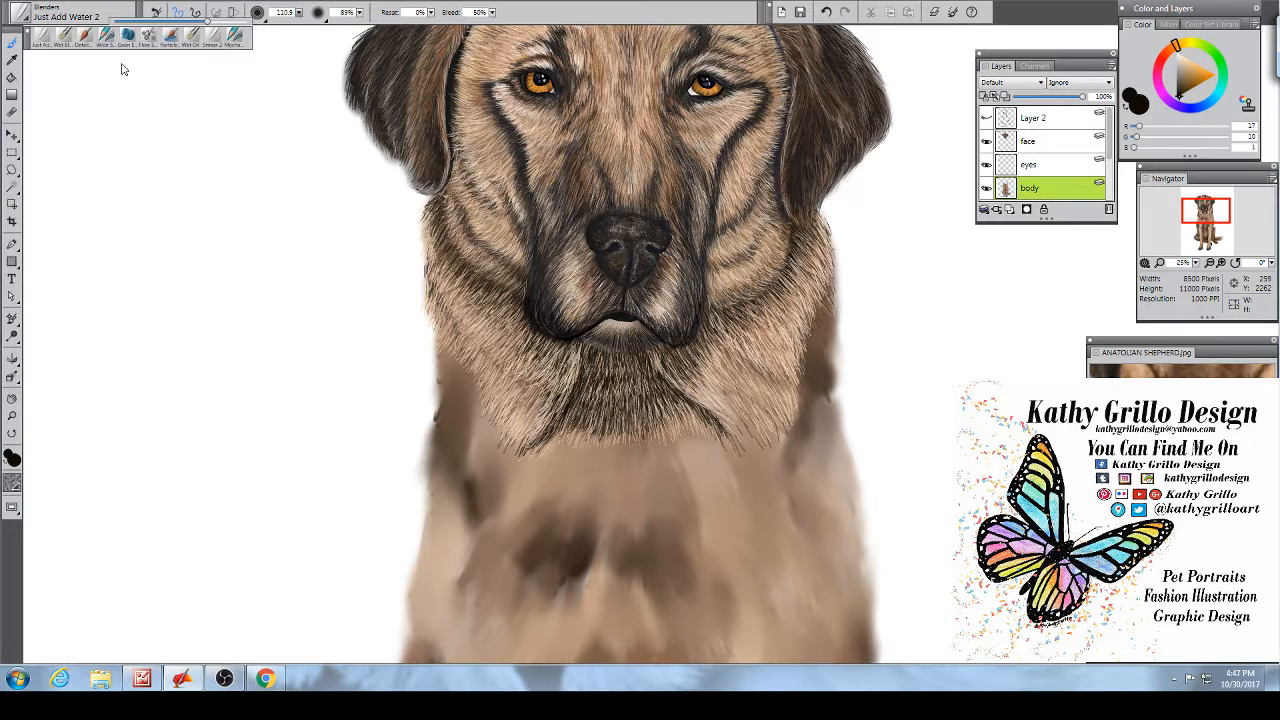
pyautogui.click(142, 27)
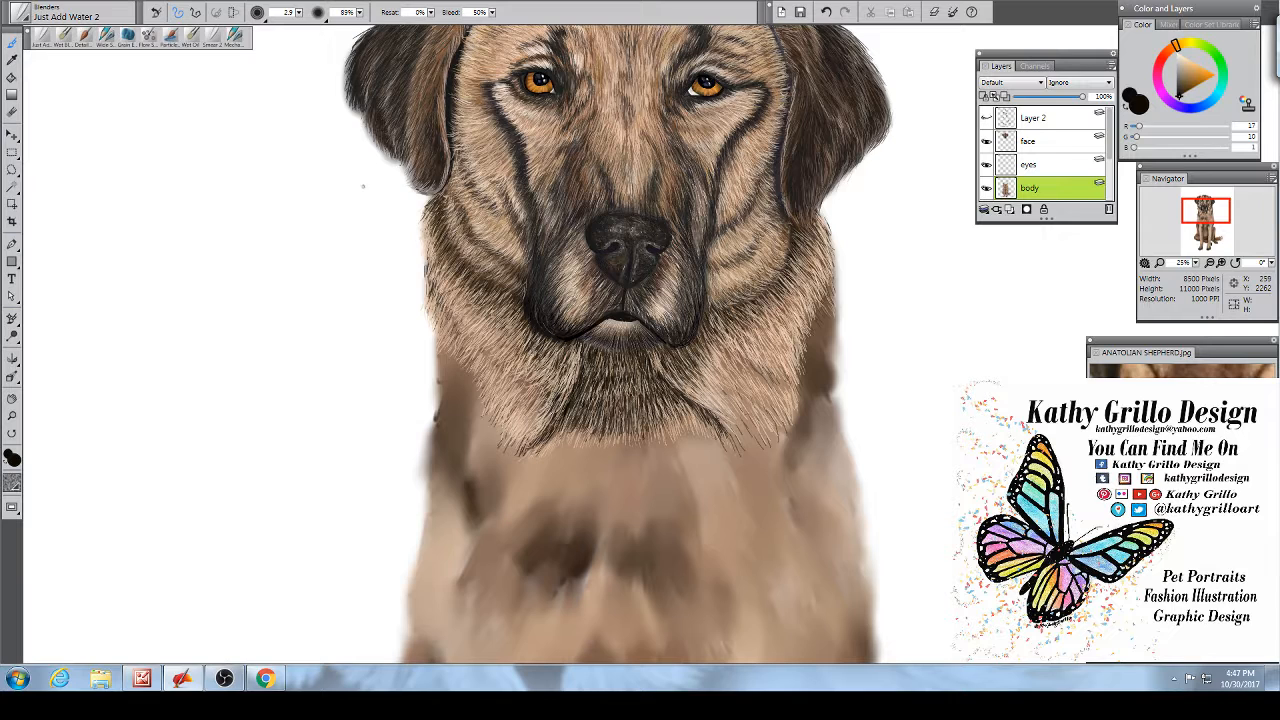
# Step: Enlarge the Just Add Water 2 blender to 8.7 and soften the fur strokes beneath the mouth and under the chin
pyautogui.click(298, 13)
pyautogui.moveTo(147, 21); pyautogui.dragTo(151, 22)
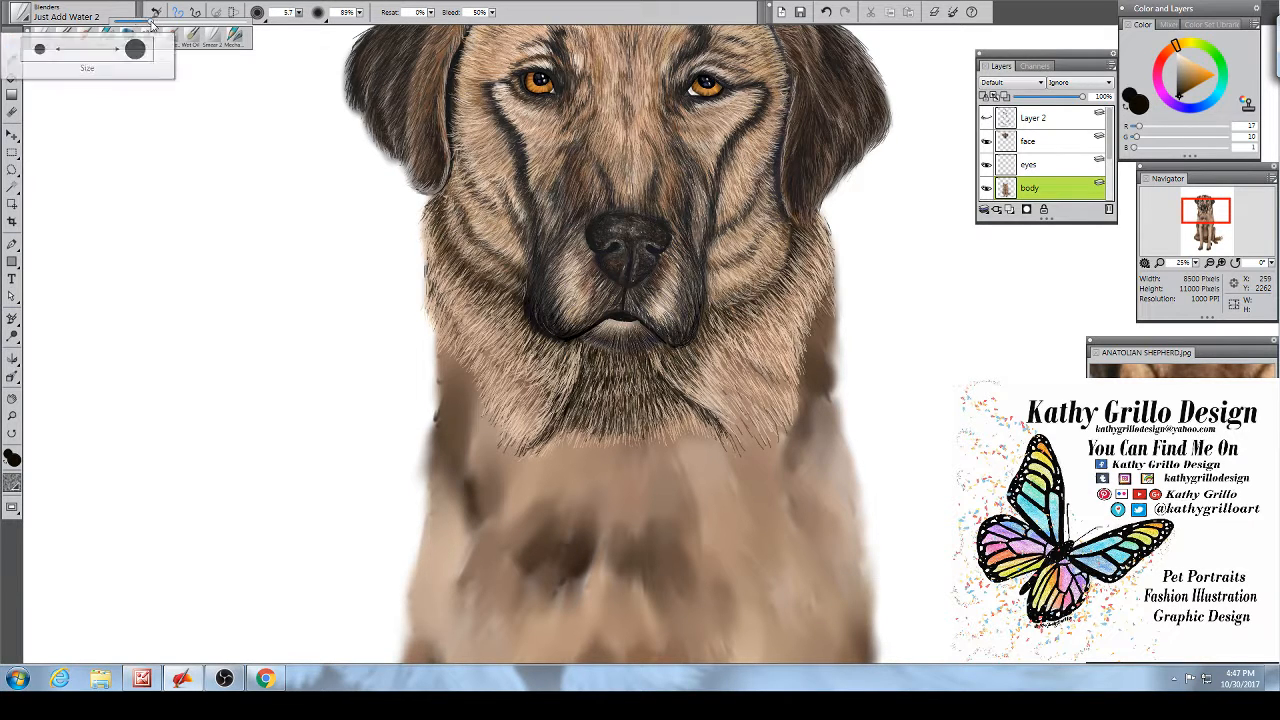
pyautogui.click(298, 13)
pyautogui.moveTo(151, 21); pyautogui.dragTo(156, 21)
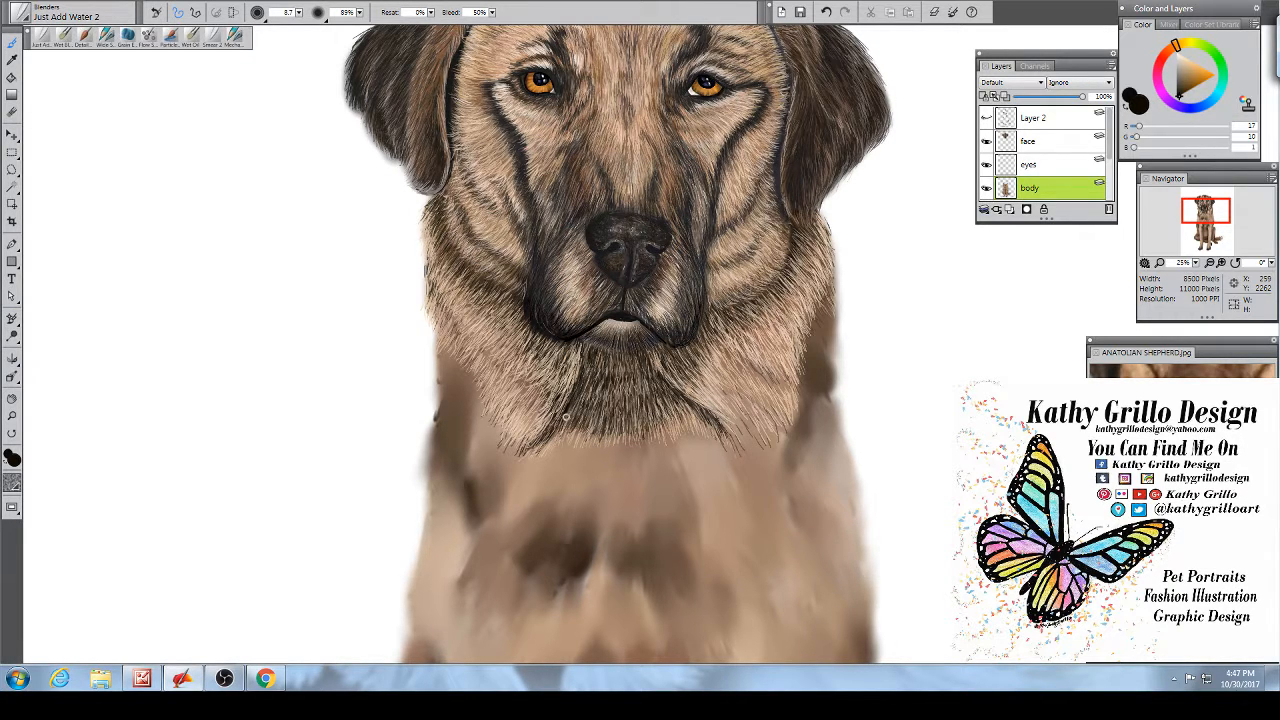
pyautogui.moveTo(583, 336); pyautogui.dragTo(574, 359)
# Step: On the face layer, paint fine near-white (R 252, G 252, B 252) hairs along the chin below the mouth with the Wet Blender brush
pyautogui.click(1072, 145)
pyautogui.click(1178, 58)
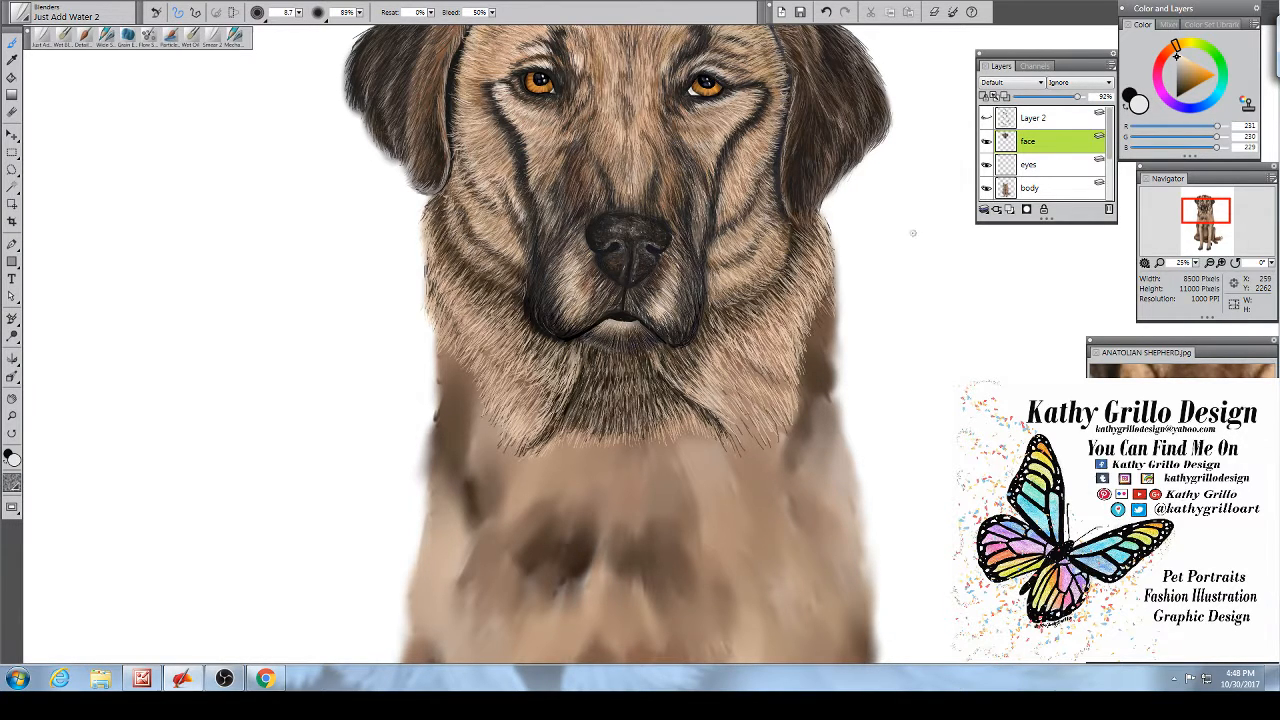
pyautogui.click(1176, 54)
pyautogui.click(63, 38)
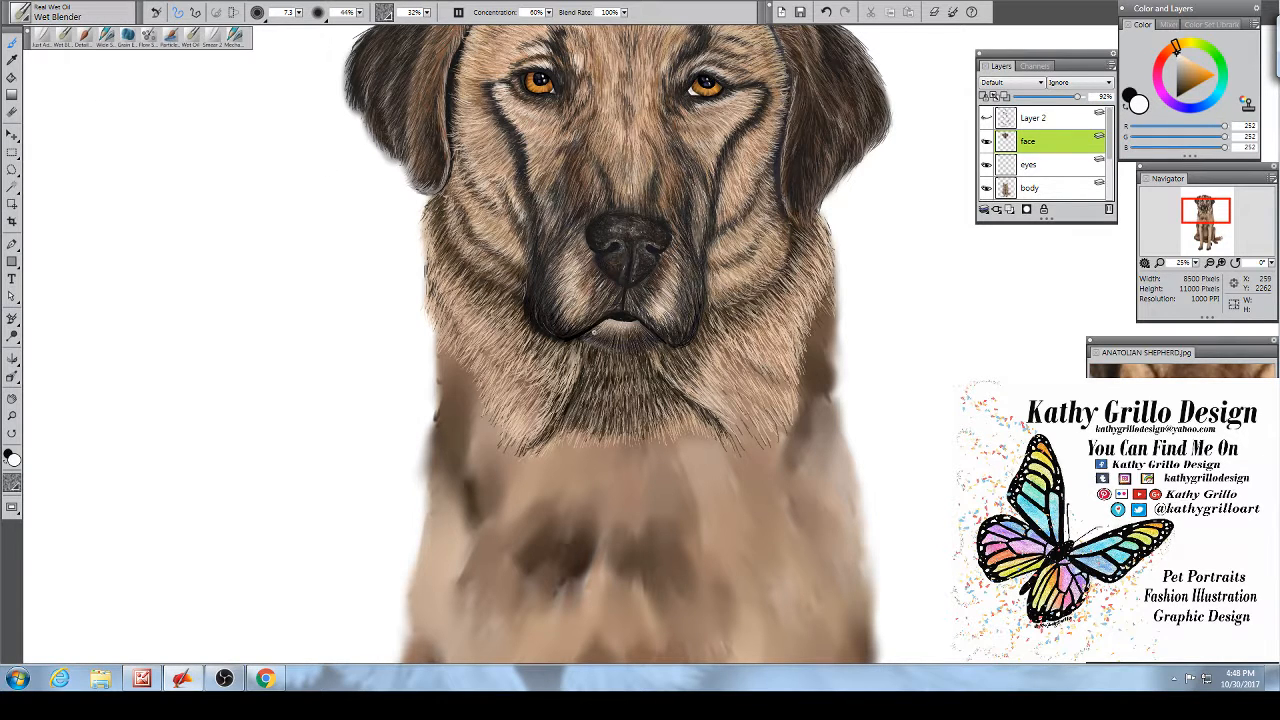
pyautogui.moveTo(594, 331); pyautogui.dragTo(582, 337)
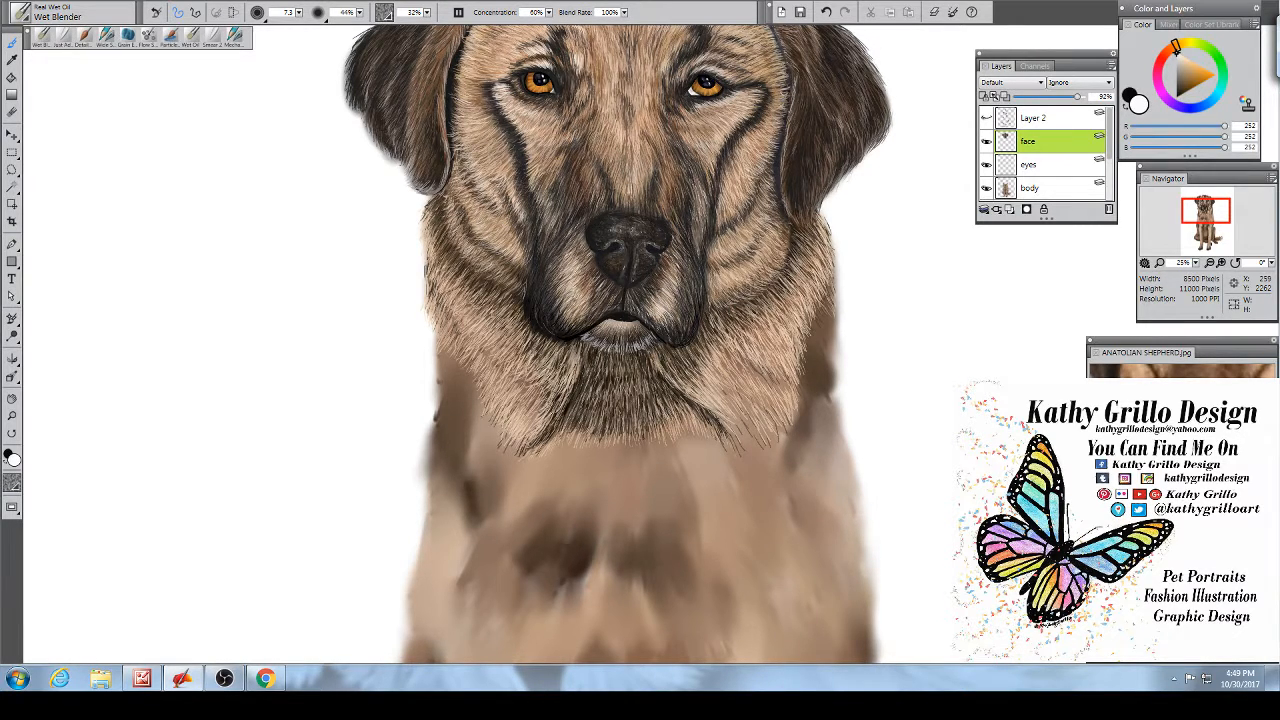
# Step: Darken a tone sampled from the chin to near-black and paint hairs on the chin, then through the throat fur on the body layer
pyautogui.keyDown('alt'); pyautogui.click(624, 336); pyautogui.keyUp('alt')
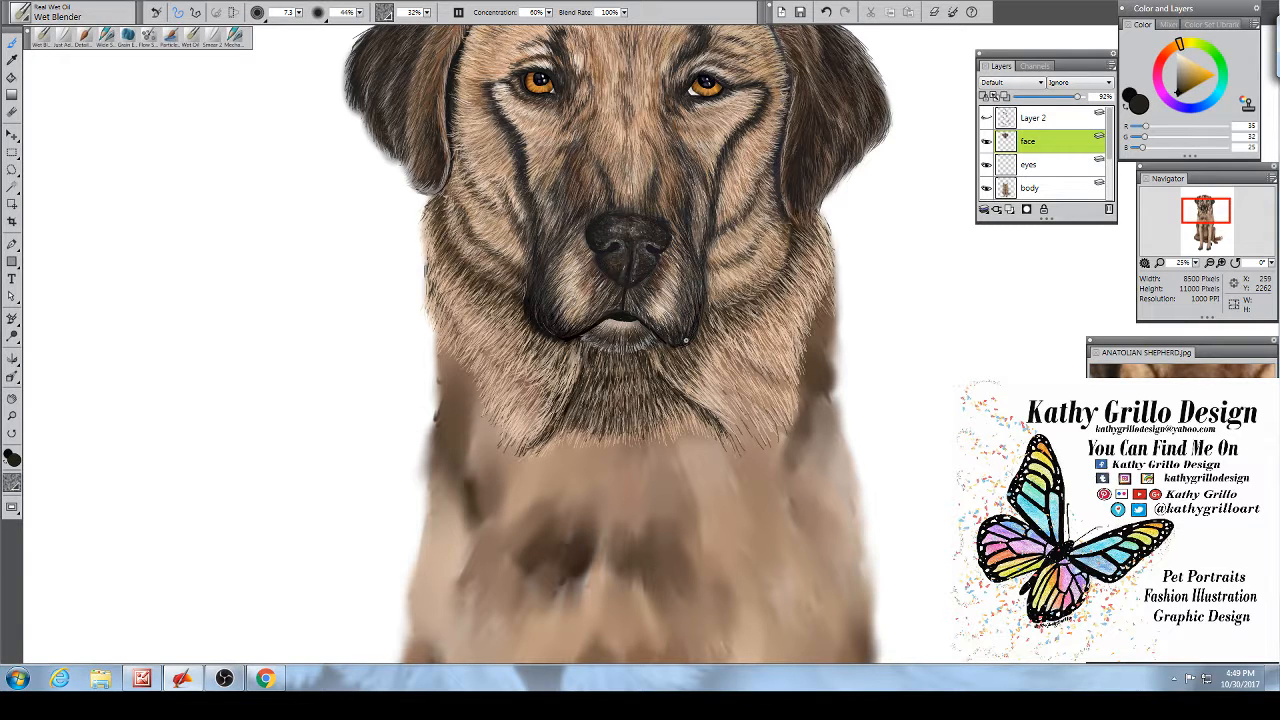
pyautogui.click(1179, 102)
pyautogui.moveTo(603, 331)
pyautogui.mouseDown()
pyautogui.moveTo(585, 335)
pyautogui.moveTo(624, 343)
pyautogui.mouseUp()
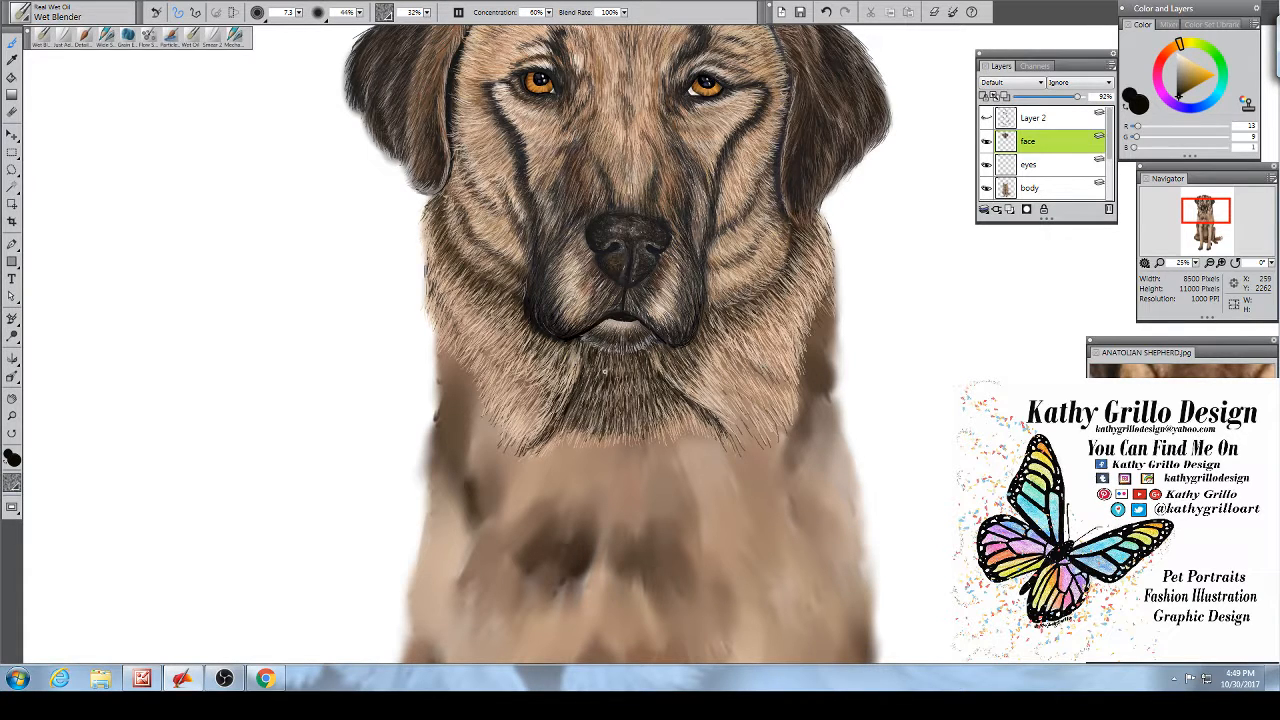
pyautogui.click(1076, 189)
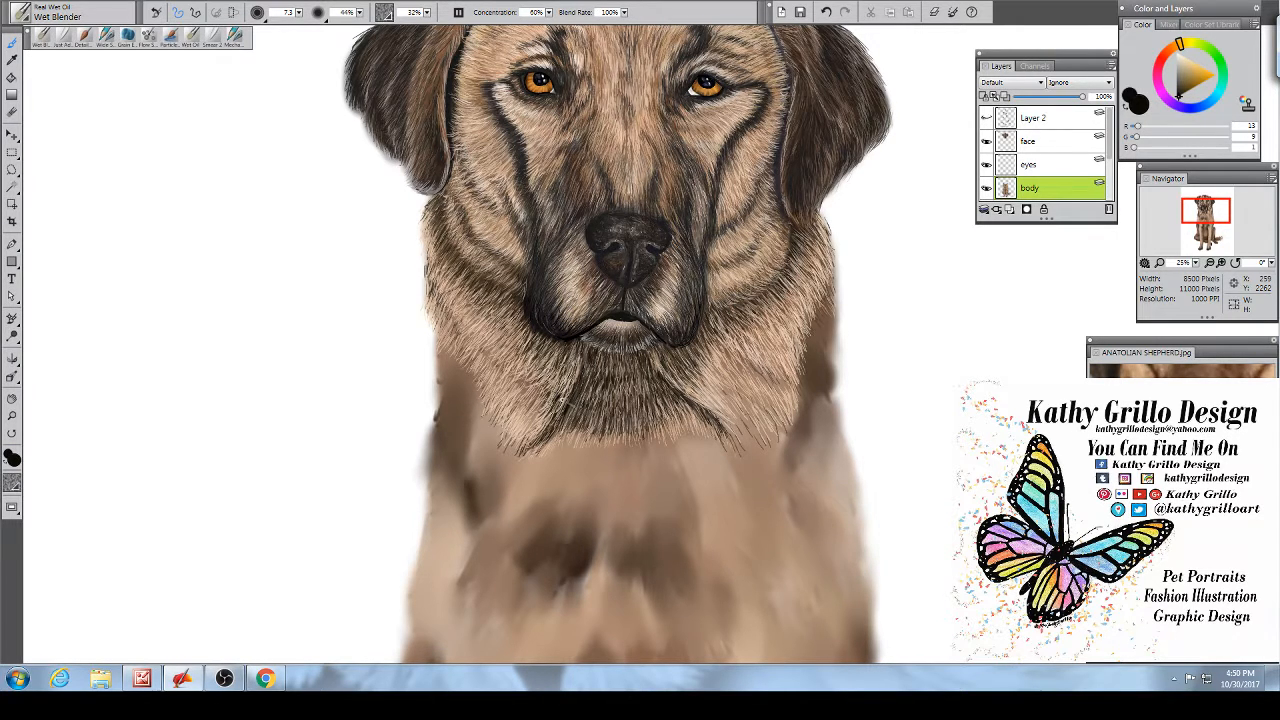
pyautogui.moveTo(556, 383); pyautogui.dragTo(543, 394)
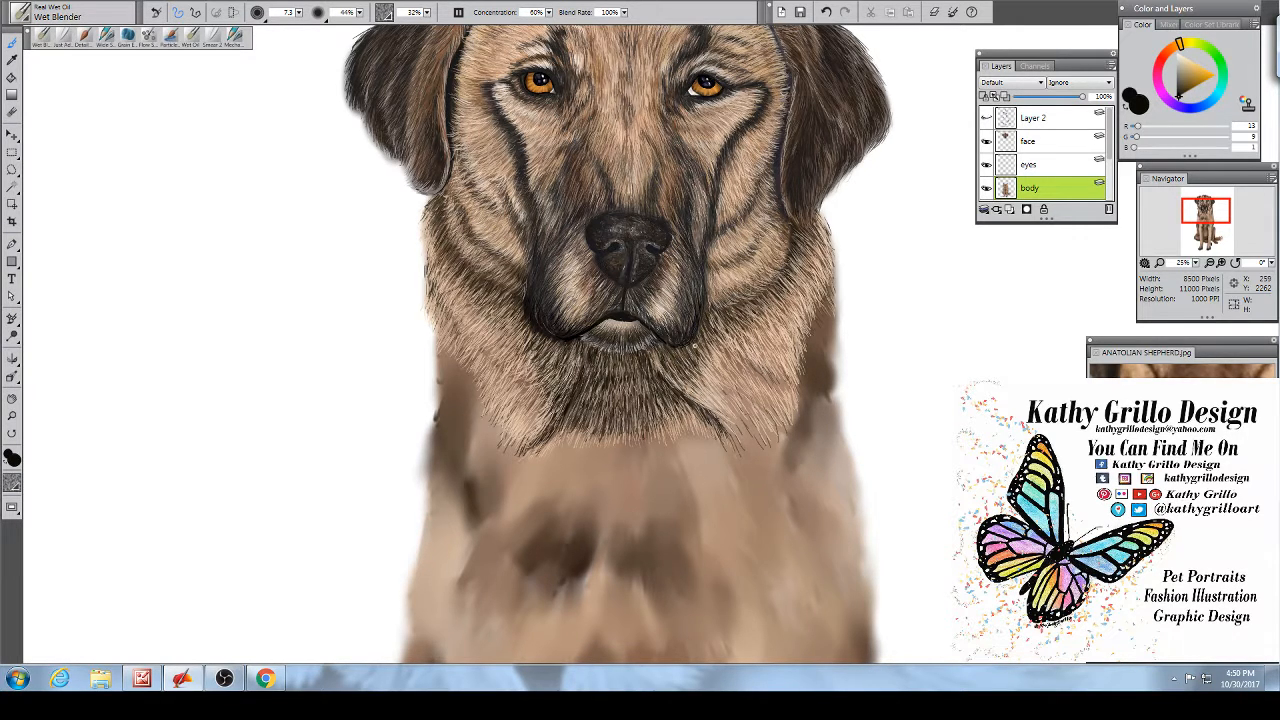
# Step: Fit the whole portrait in view and blend along the lower jowls and chin with the Just Add Water 2 blender
pyautogui.click(12, 398)
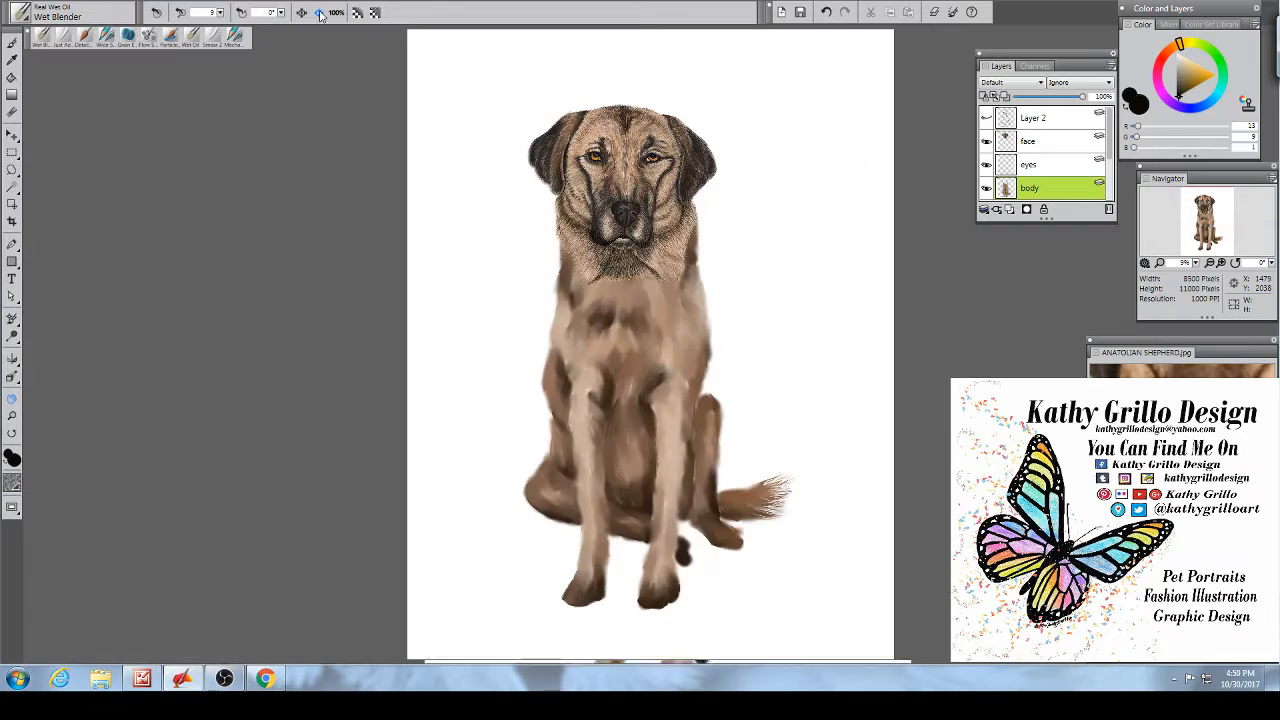
pyautogui.click(318, 12)
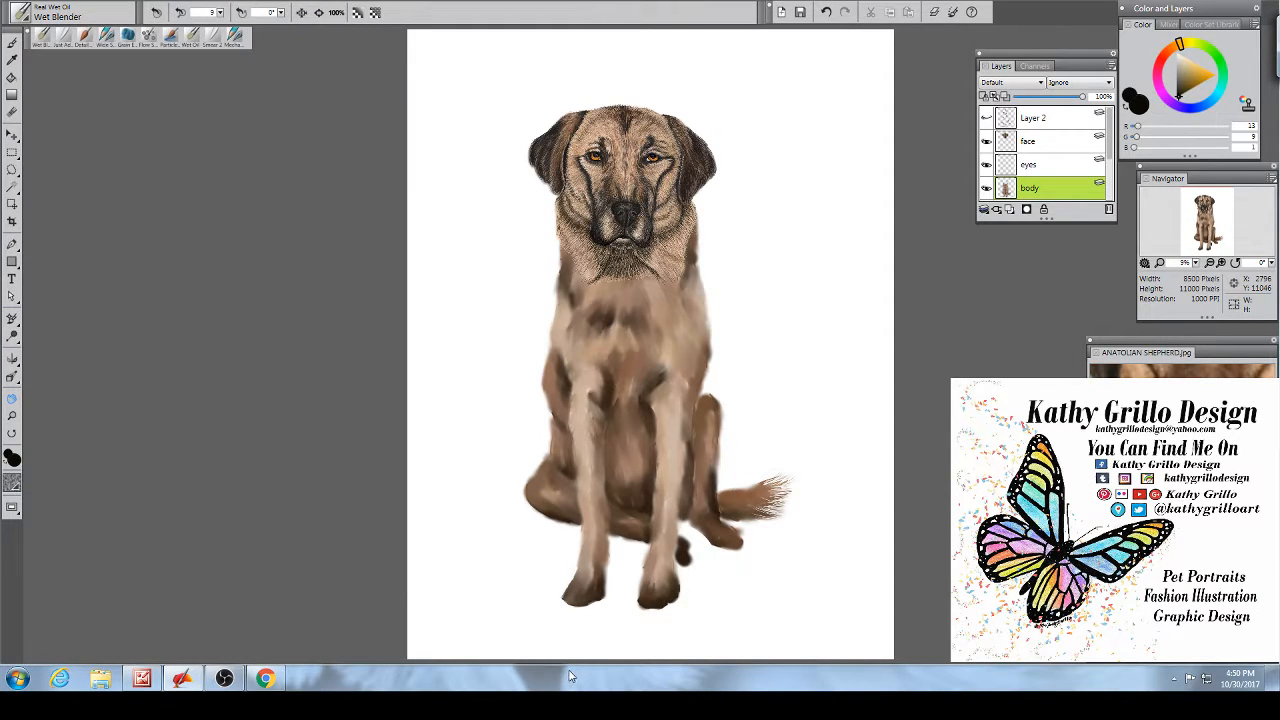
pyautogui.click(66, 38)
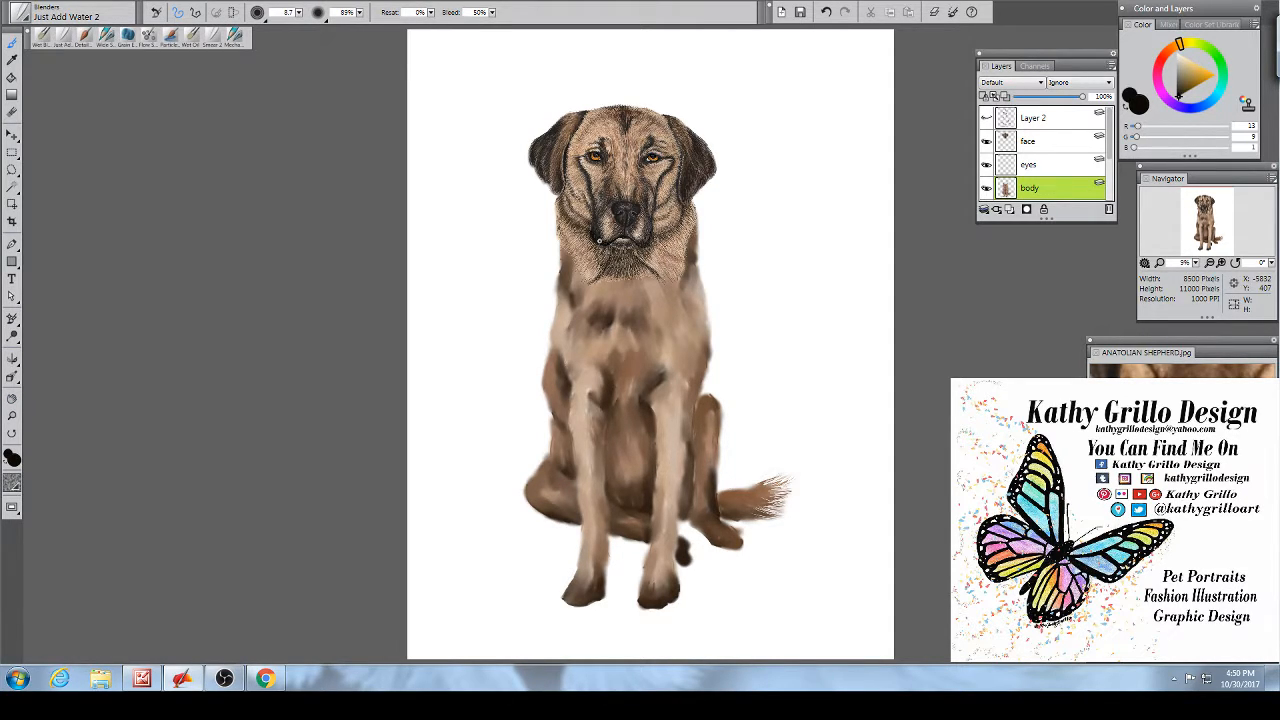
pyautogui.moveTo(597, 243)
pyautogui.mouseDown()
pyautogui.moveTo(638, 258)
pyautogui.moveTo(620, 262)
pyautogui.moveTo(648, 314)
pyautogui.moveTo(610, 290)
pyautogui.moveTo(625, 301)
pyautogui.moveTo(619, 263)
pyautogui.moveTo(605, 265)
pyautogui.moveTo(638, 268)
pyautogui.moveTo(625, 265)
pyautogui.moveTo(667, 231)
pyautogui.mouseUp()
# Step: Sample a warm brown from the reference photo and darken it to R 139, G 84, B 37
pyautogui.click(11, 415)
pyautogui.click(638, 277)
pyautogui.click(640, 277)
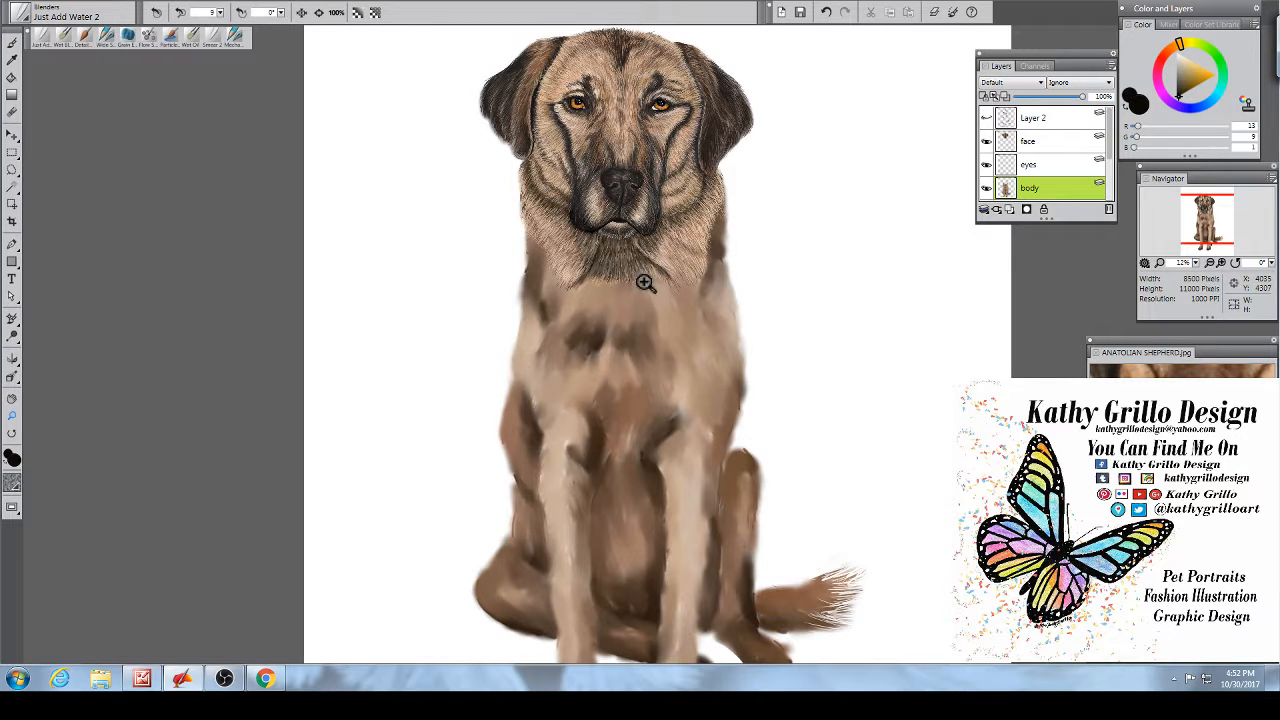
pyautogui.click(657, 291)
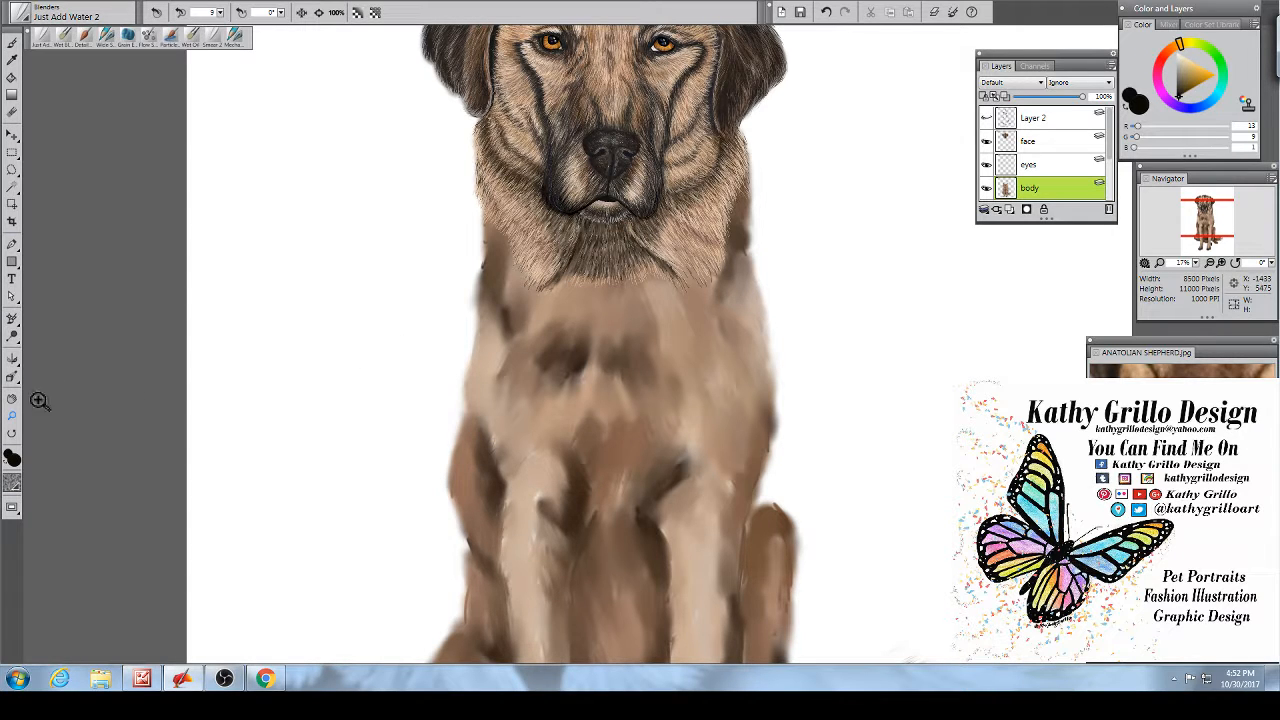
pyautogui.click(599, 267)
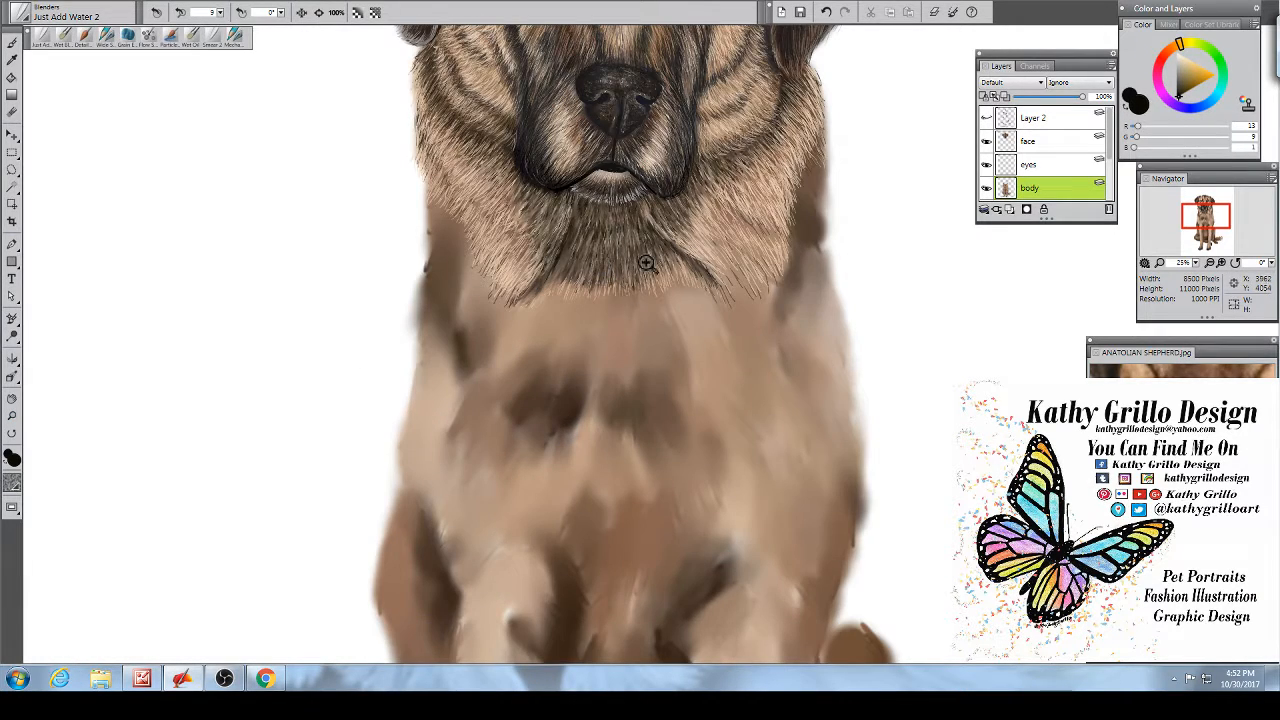
pyautogui.click(11, 398)
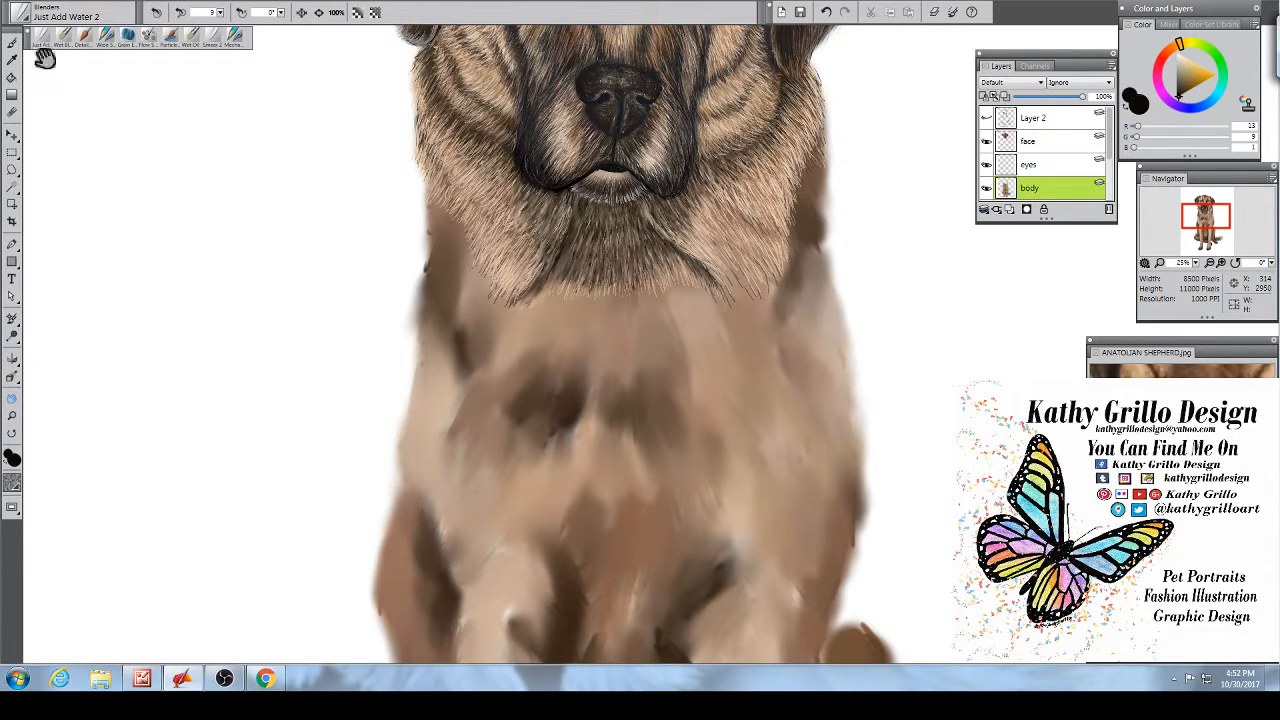
pyautogui.click(12, 60)
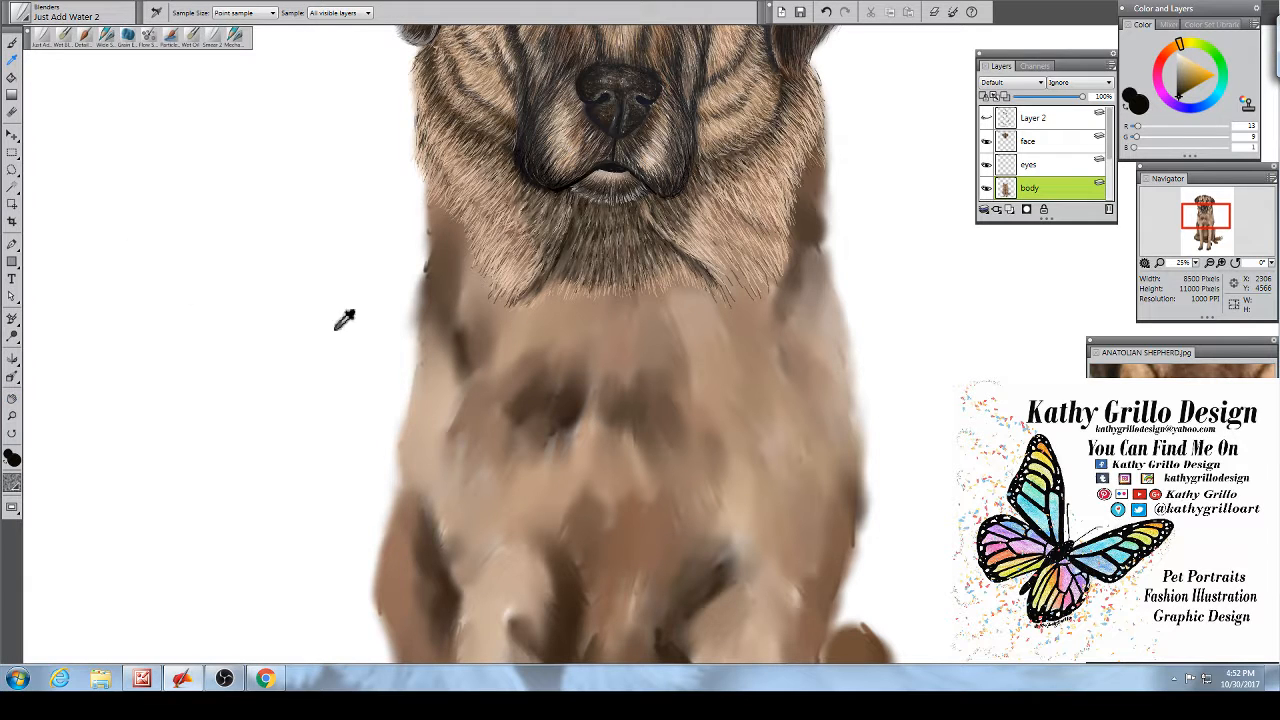
pyautogui.click(1150, 470)
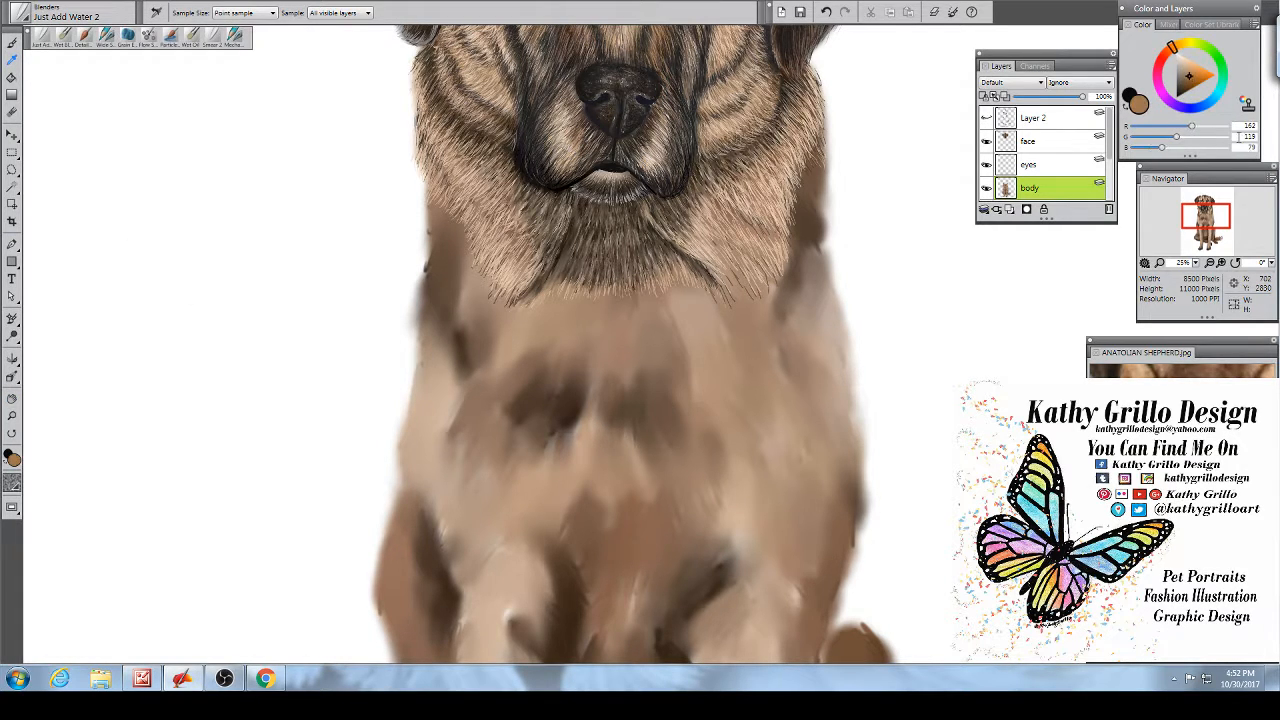
pyautogui.moveTo(1189, 74); pyautogui.dragTo(1196, 94)
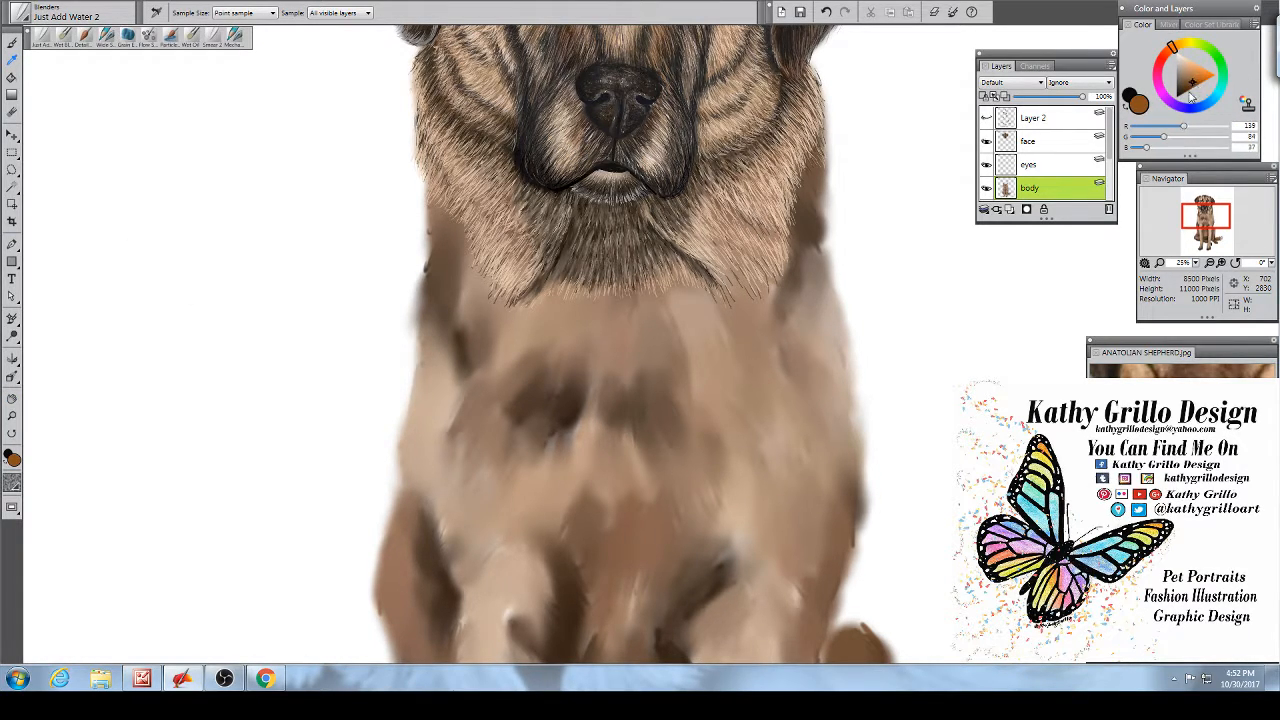
# Step: Paint warm brown hairs through the neck fur on the body layer with the Wet Blender brush
pyautogui.click(1210, 263)
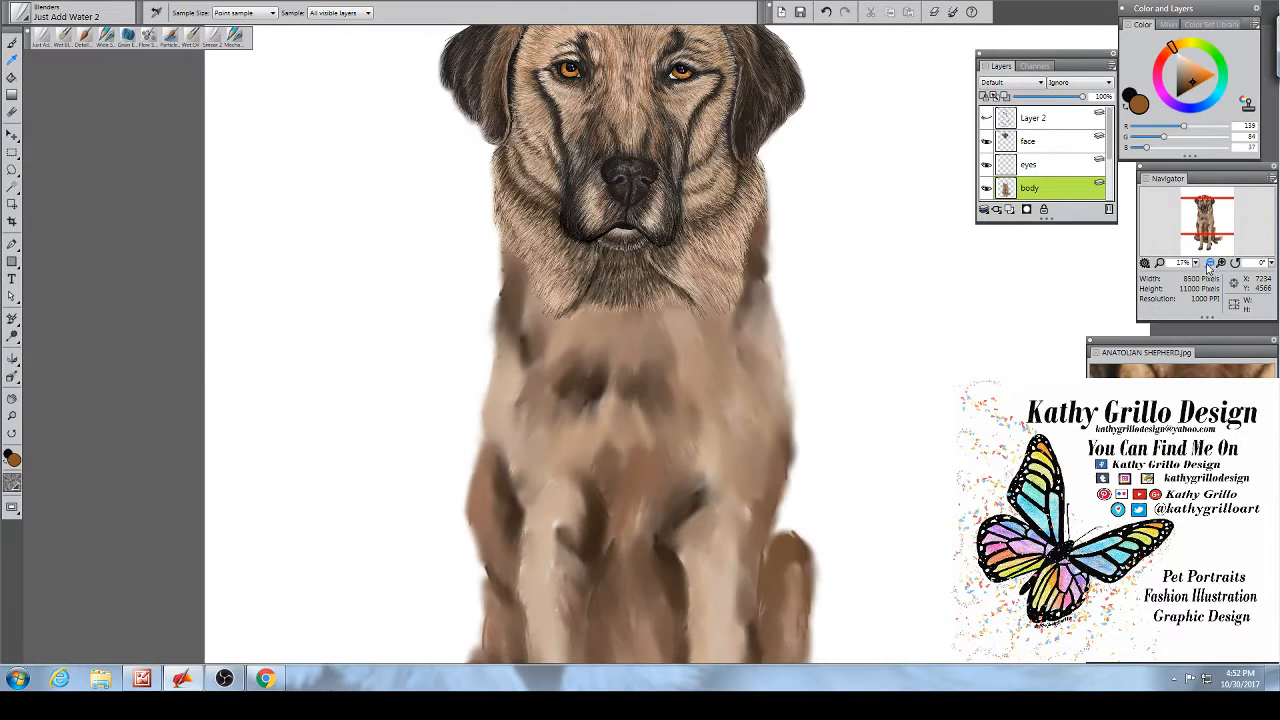
pyautogui.click(12, 398)
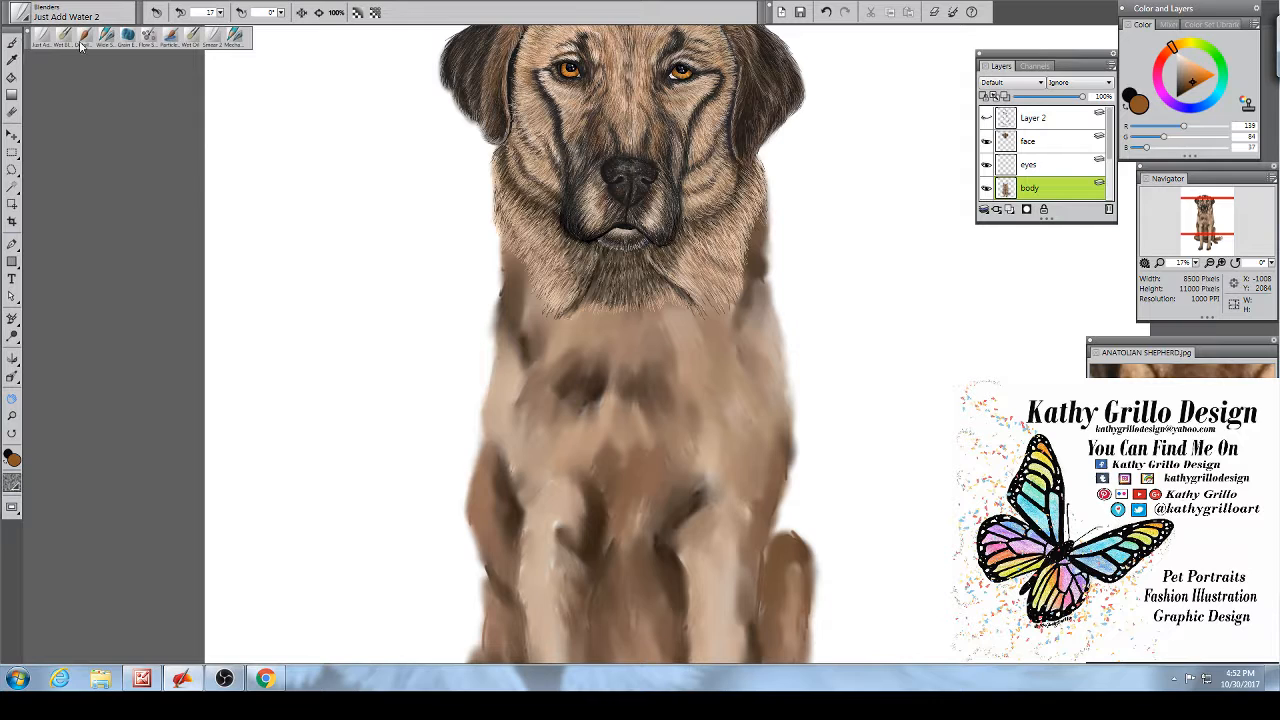
pyautogui.click(11, 44)
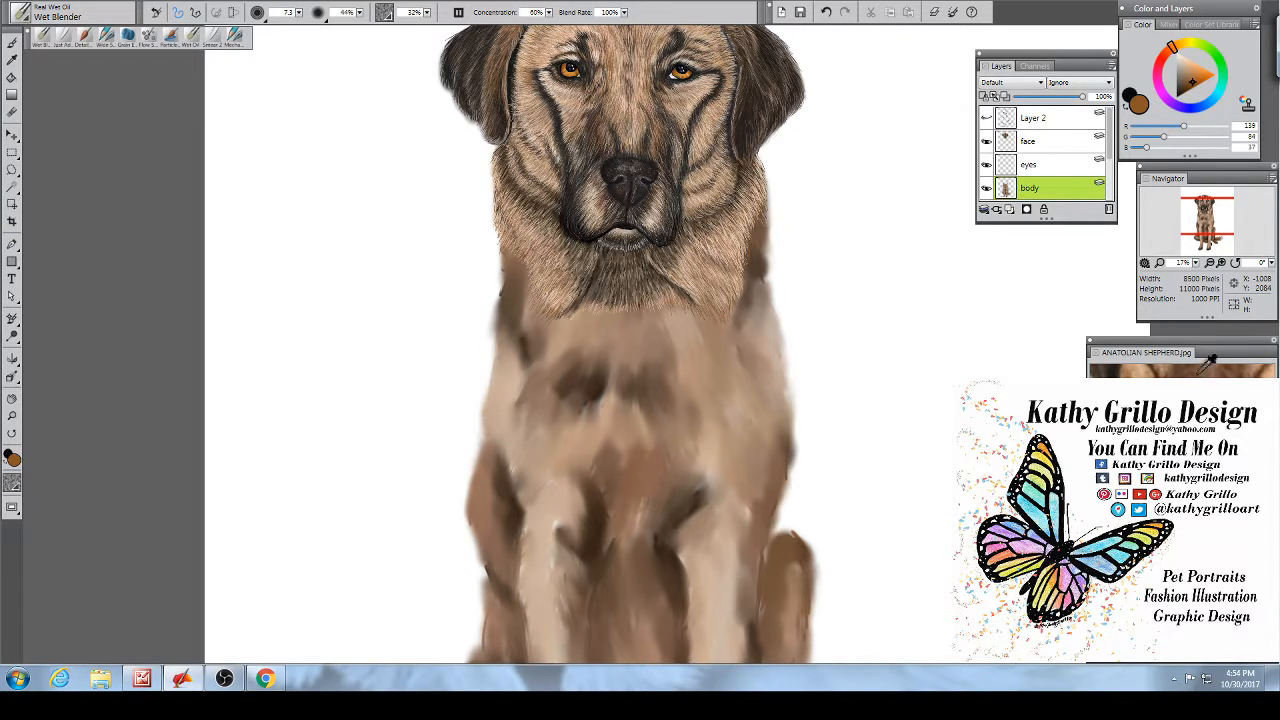
# Step: Lighten the brush colour to peach and on to pale cream, and paint highlight hairs along the neck's lower edge
pyautogui.click(1190, 62)
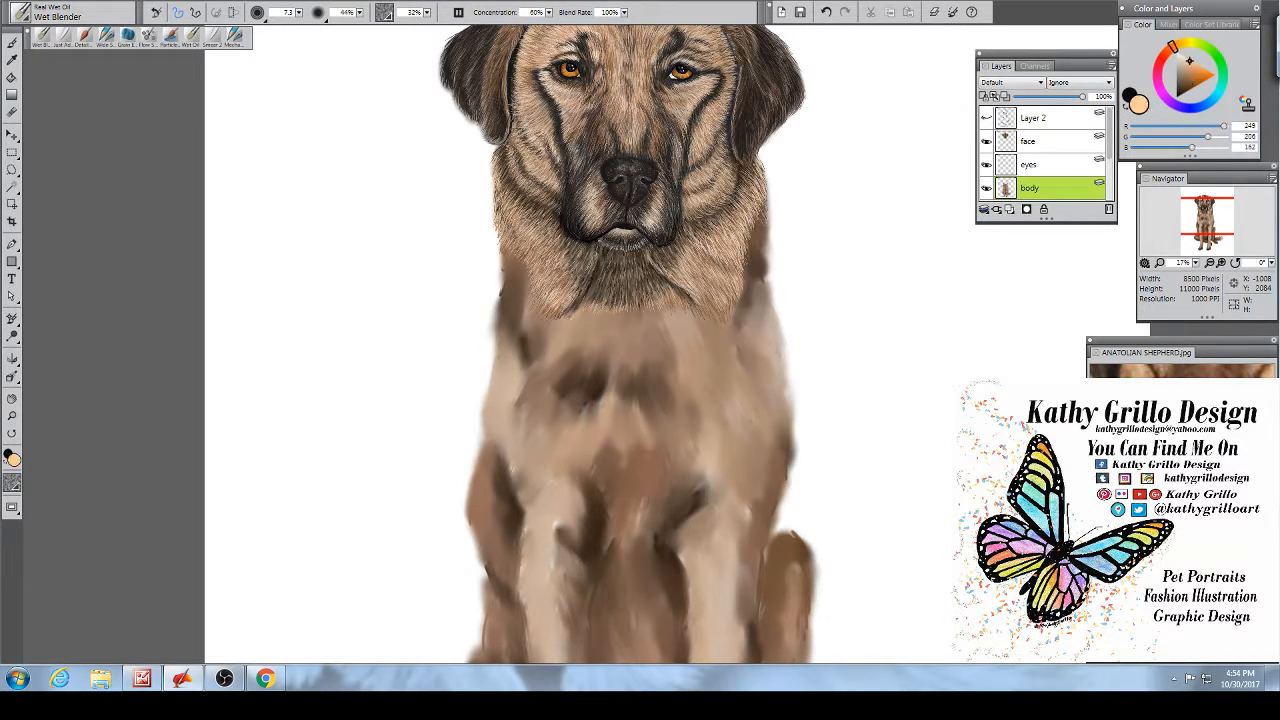
pyautogui.click(1182, 57)
pyautogui.click(1184, 57)
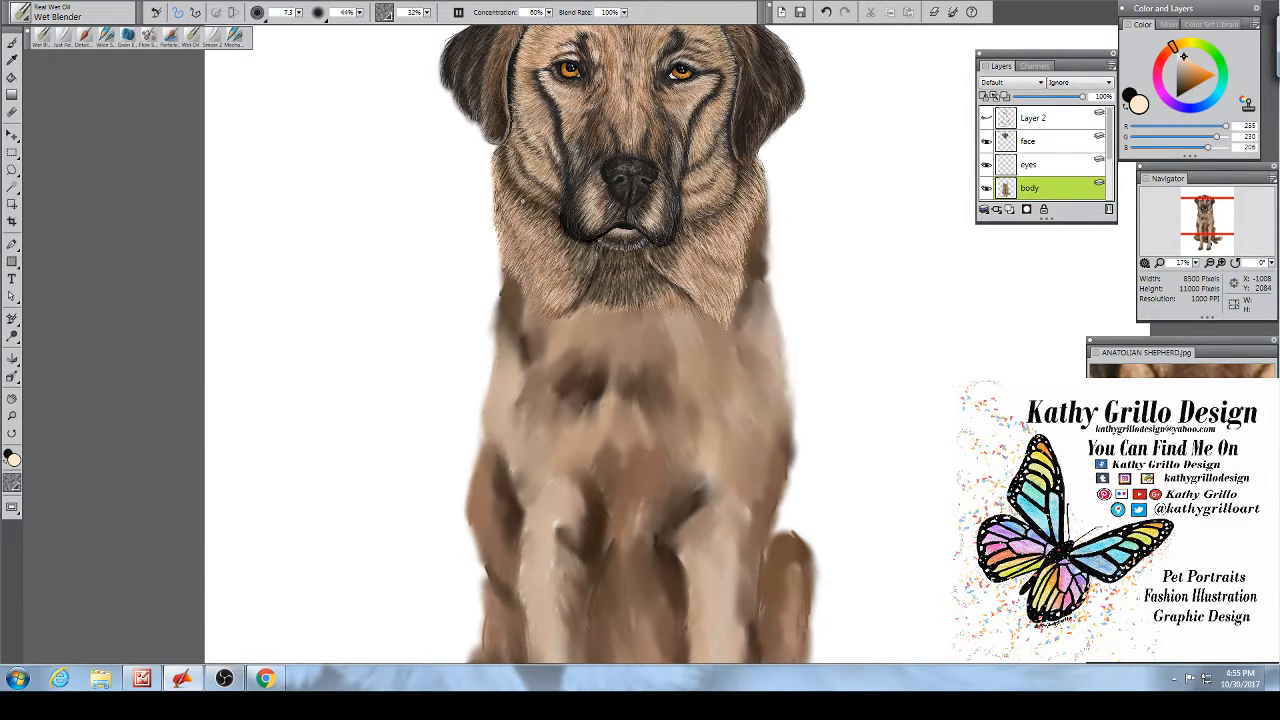
# Step: Open the portrait of the girl in the floral dress from the project files' Trips homecoming folder, view it, and return to the dog
pyautogui.click(26, 4)
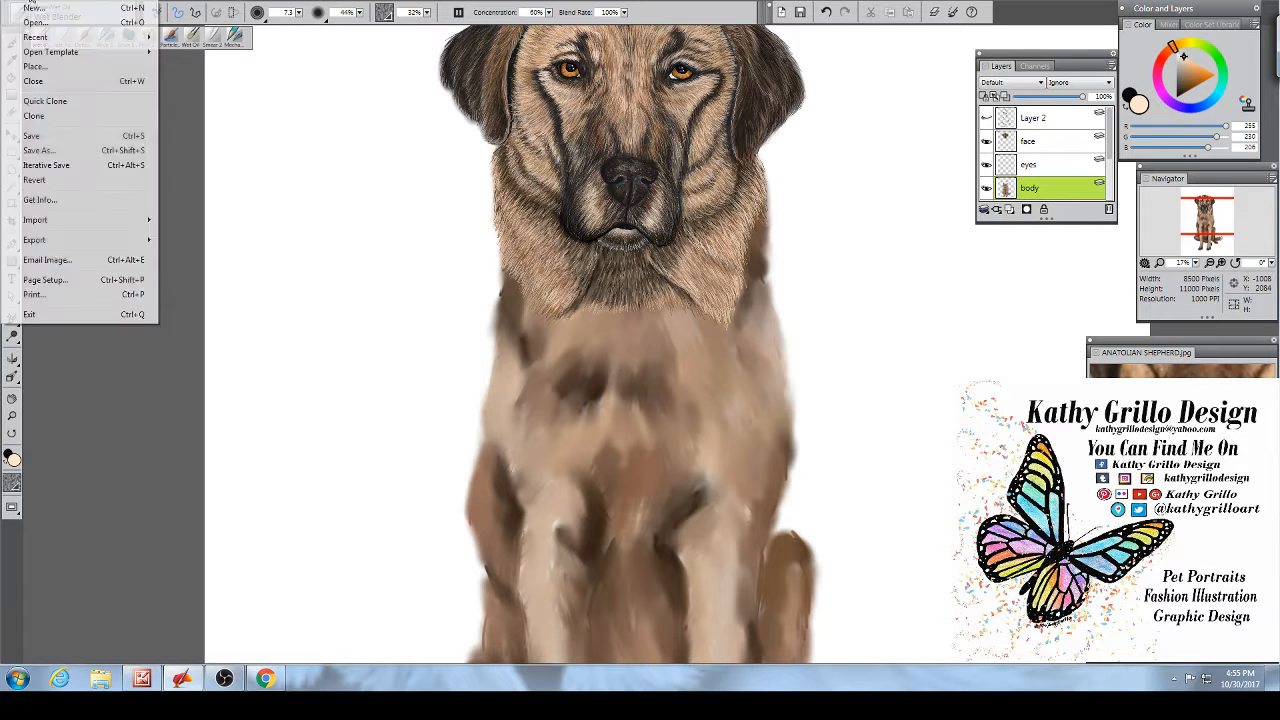
pyautogui.click(36, 22)
pyautogui.click(146, 204)
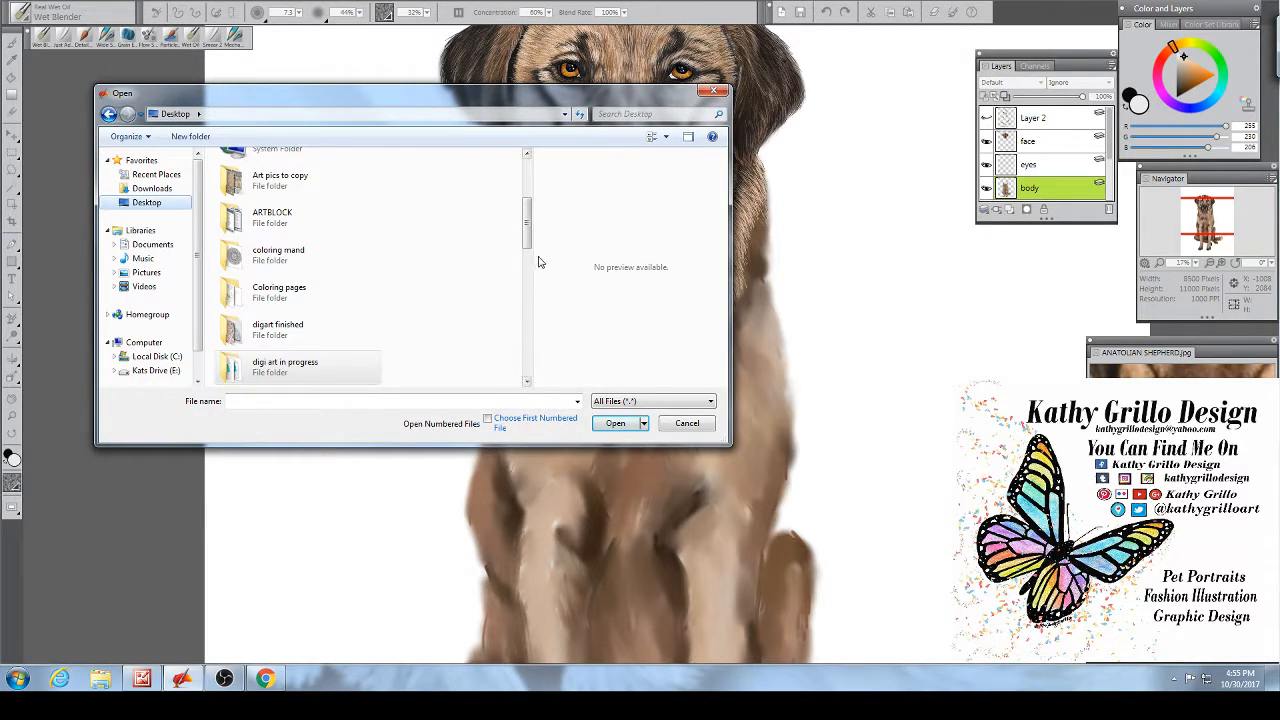
pyautogui.moveTo(529, 247); pyautogui.dragTo(531, 292)
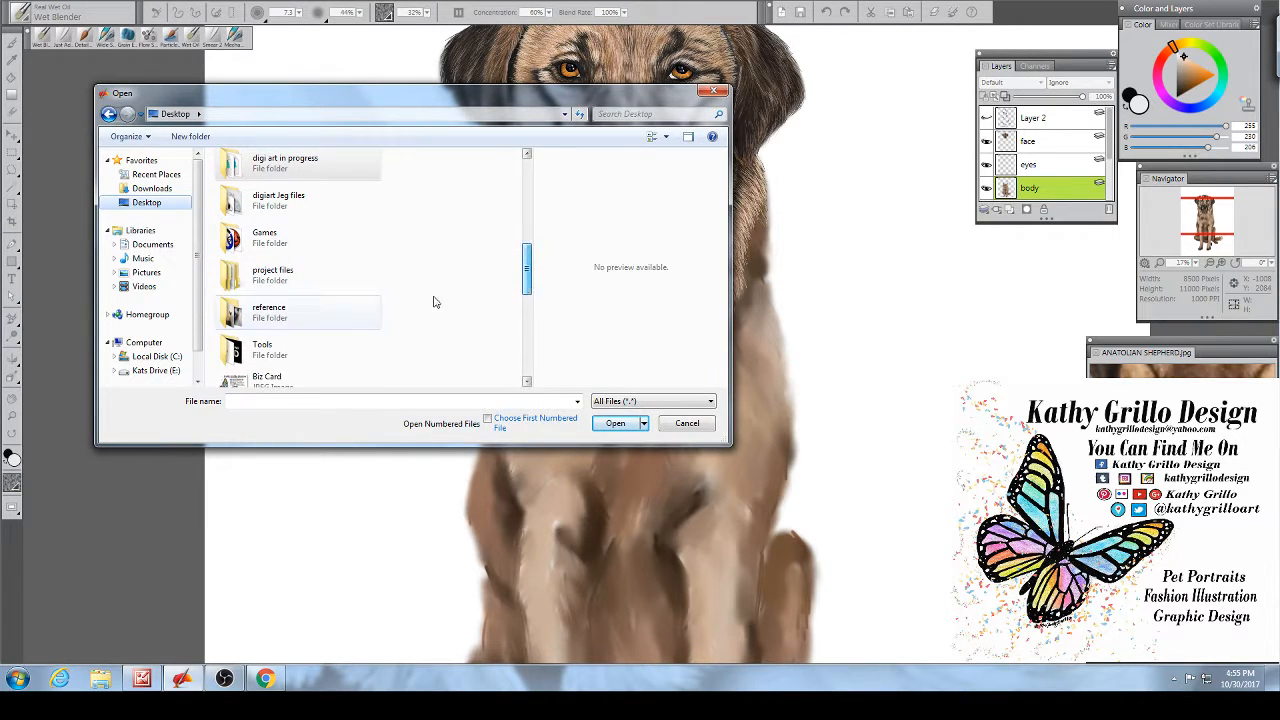
pyautogui.doubleClick(291, 285)
pyautogui.doubleClick(268, 204)
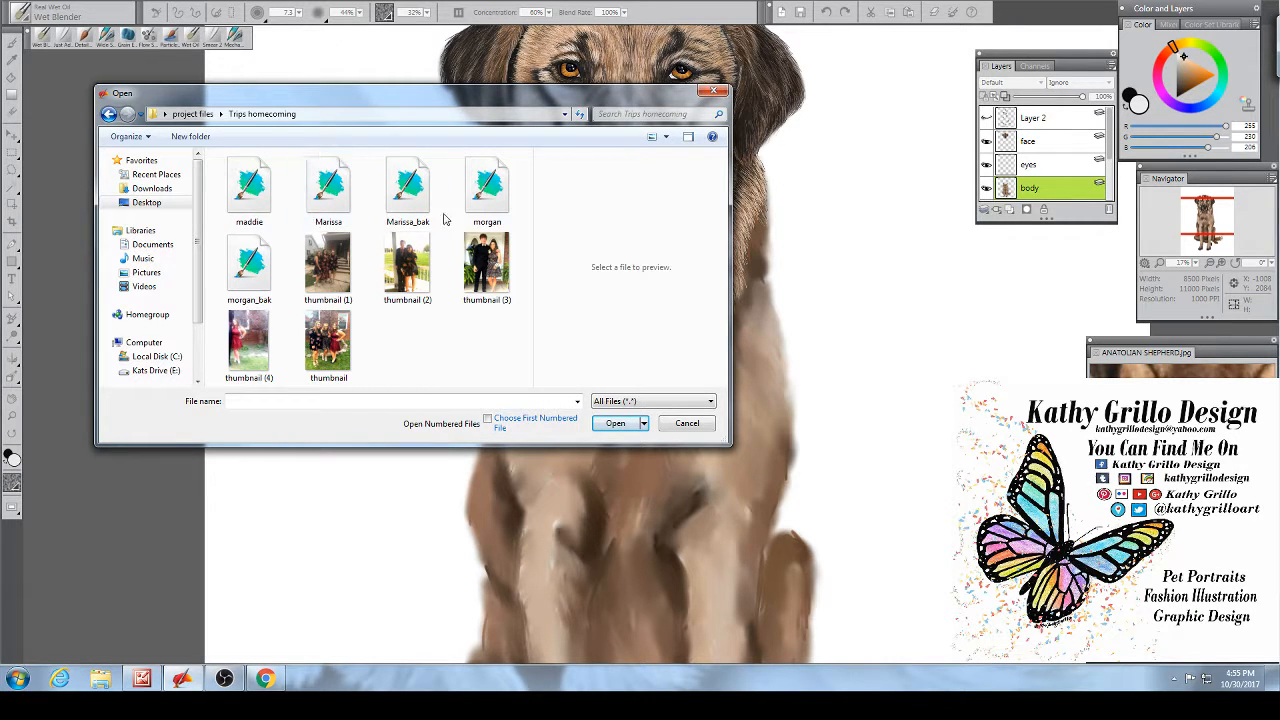
pyautogui.click(490, 198)
pyautogui.doubleClick(490, 198)
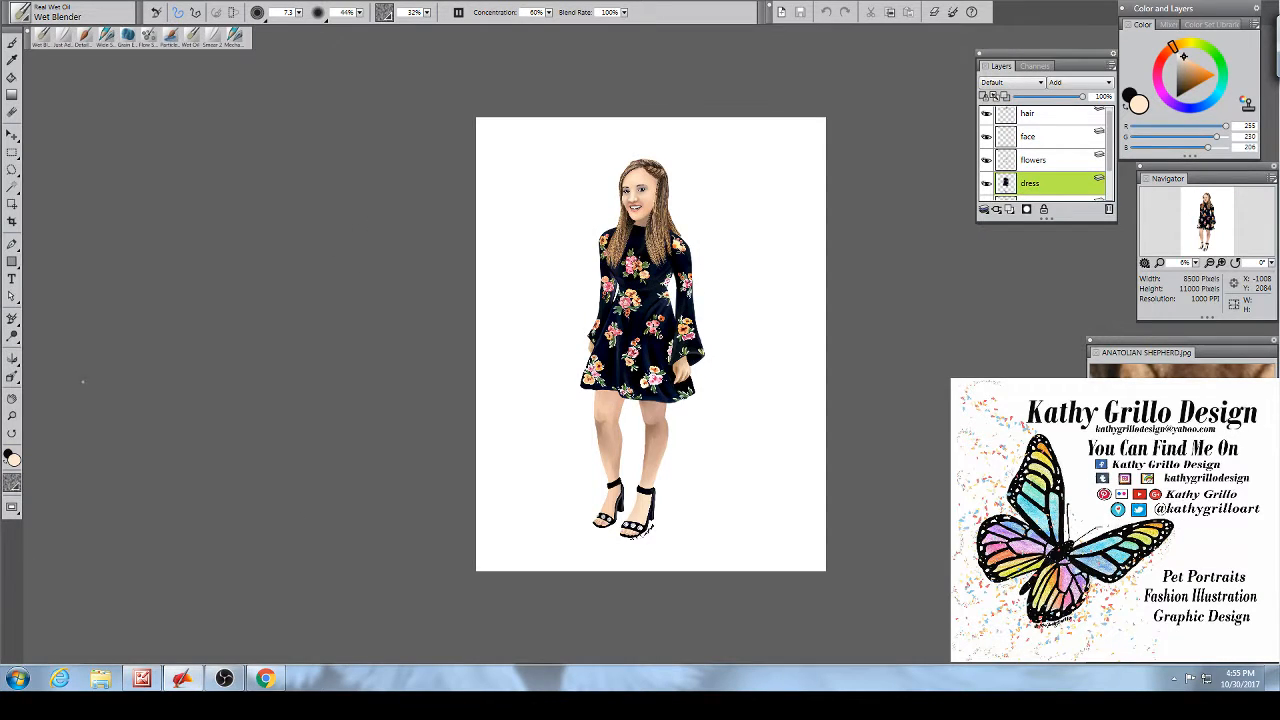
pyautogui.click(13, 400)
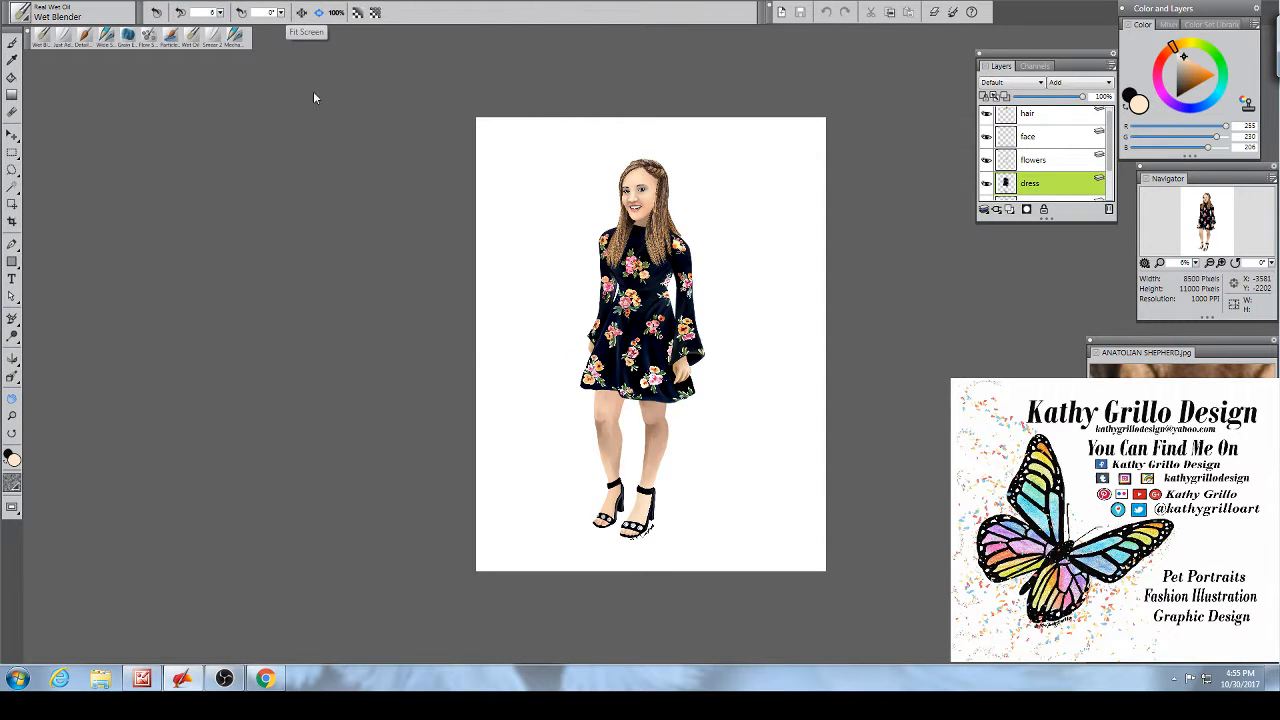
pyautogui.hotkey('ctrl', '+')
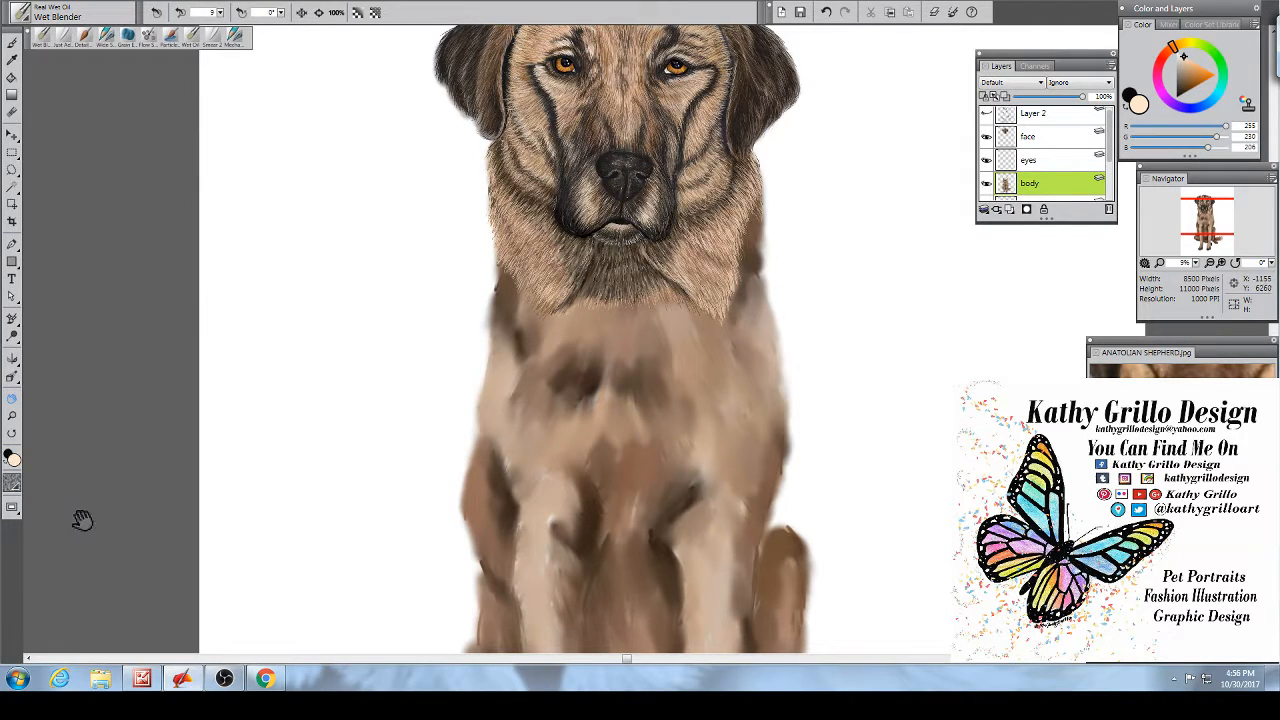
# Step: Set the brush colour to dark brown (R 81, G 46, B 13) and paint hairs below the neck ruff and along the neck's outer edge
pyautogui.click(12, 45)
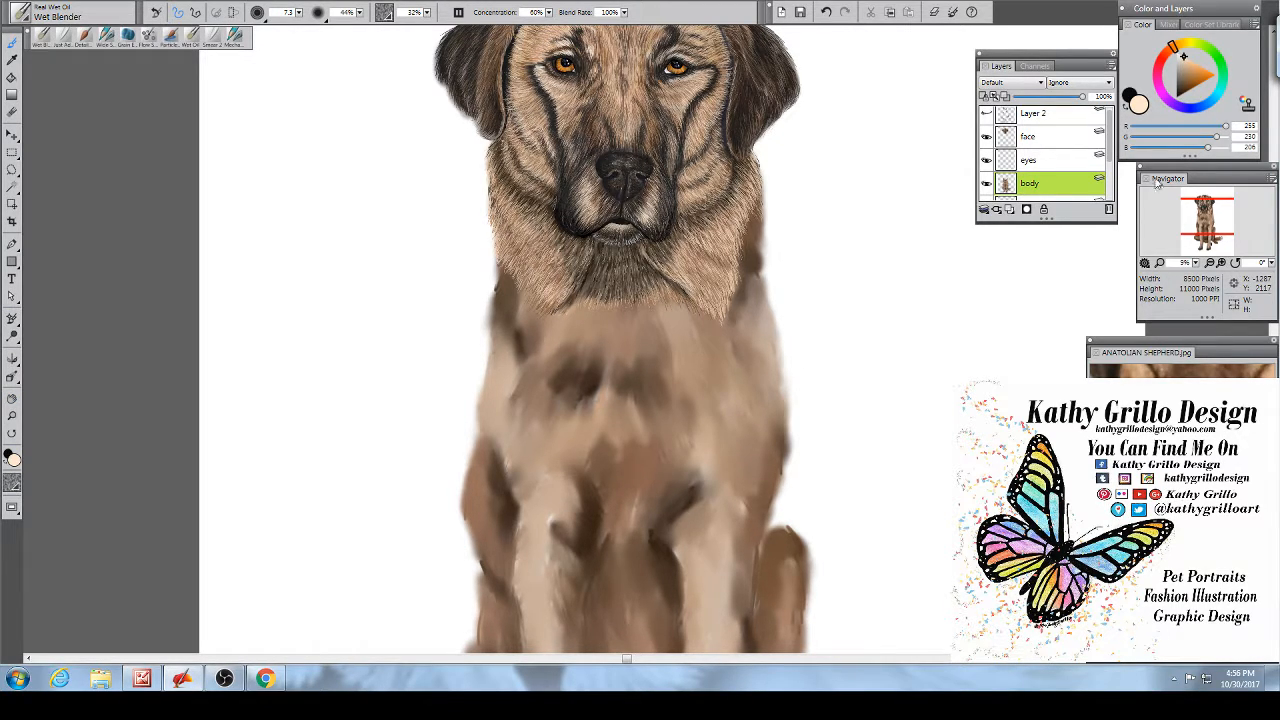
pyautogui.click(1188, 89)
pyautogui.click(1188, 93)
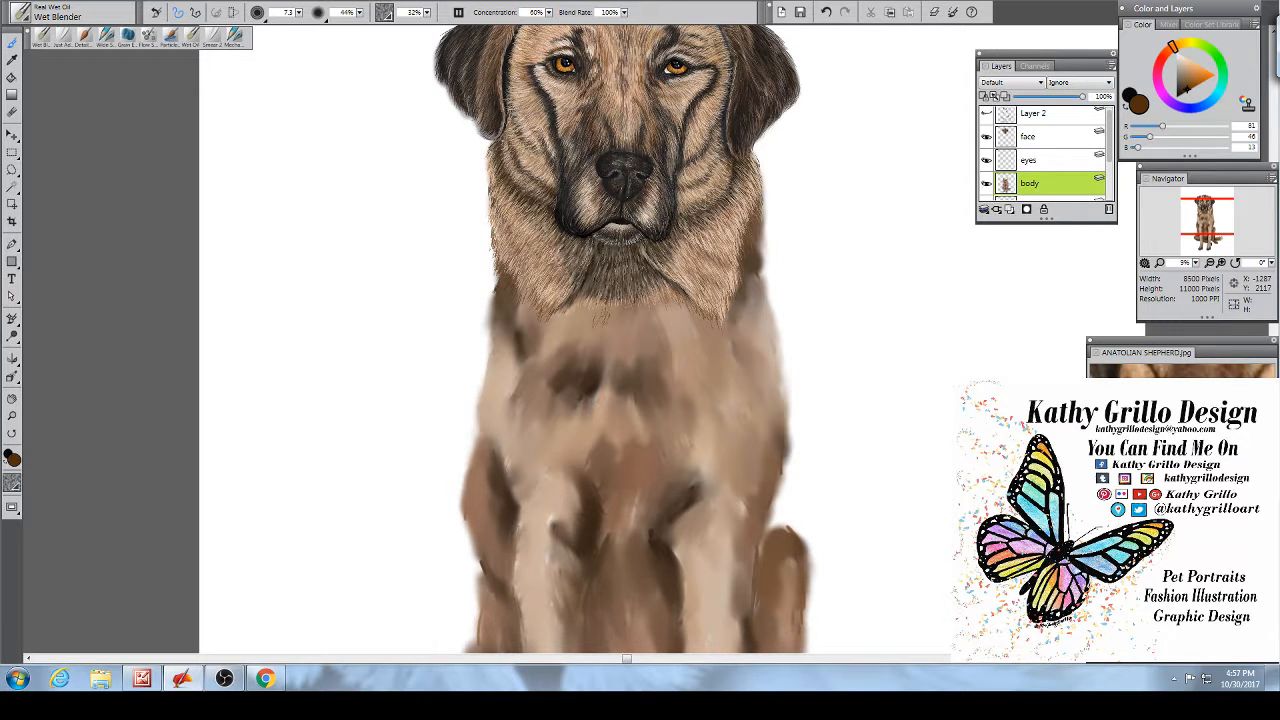
# Step: Lighten the brush colour to tan and on to light peach, and paint lighter hairs along the neck's outer edges
pyautogui.click(1187, 69)
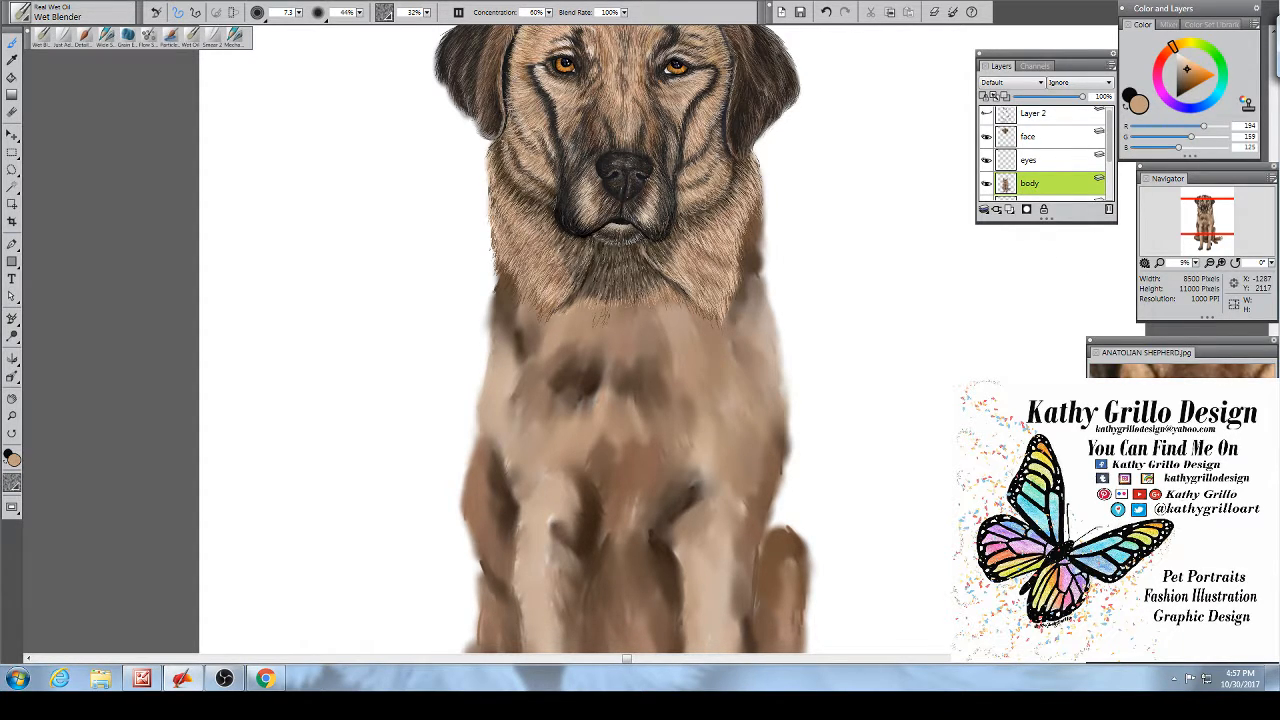
pyautogui.click(1189, 62)
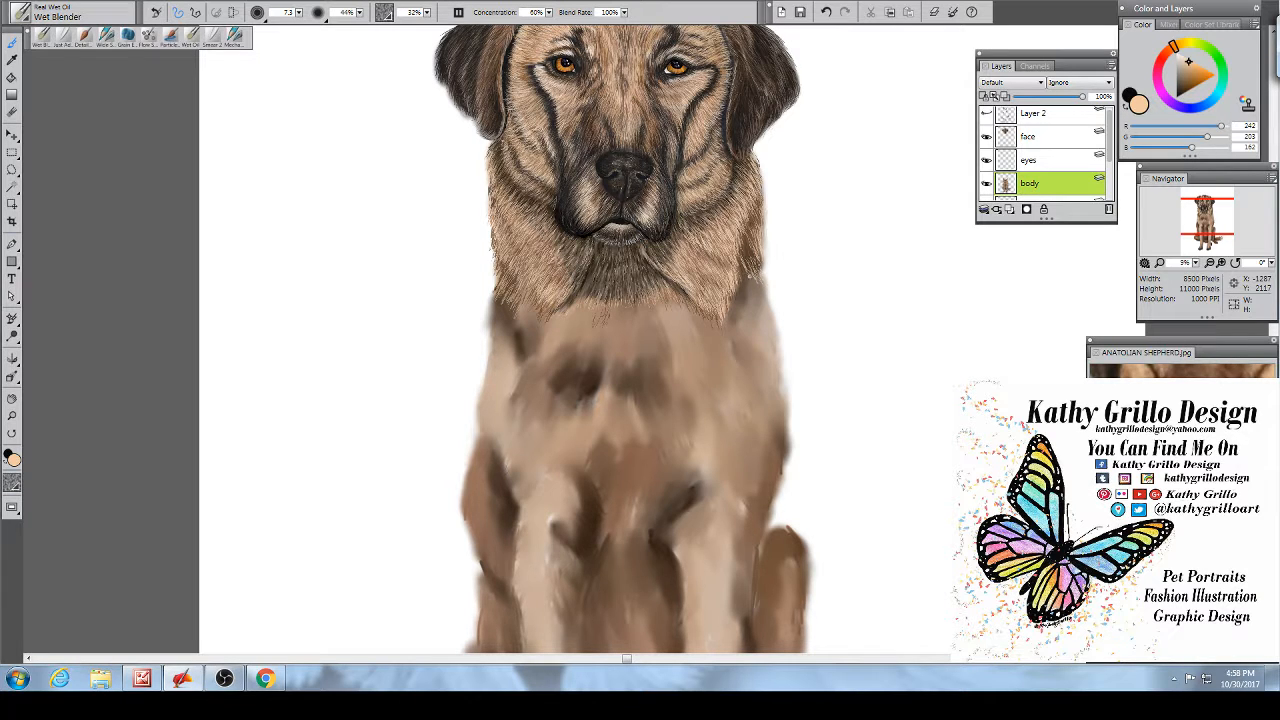
# Step: Lighten the brush colour to pale peach (R 255, G 217, B 174) and paint fine hairs along the neck's outer edge
pyautogui.moveTo(750, 276); pyautogui.dragTo(755, 290)
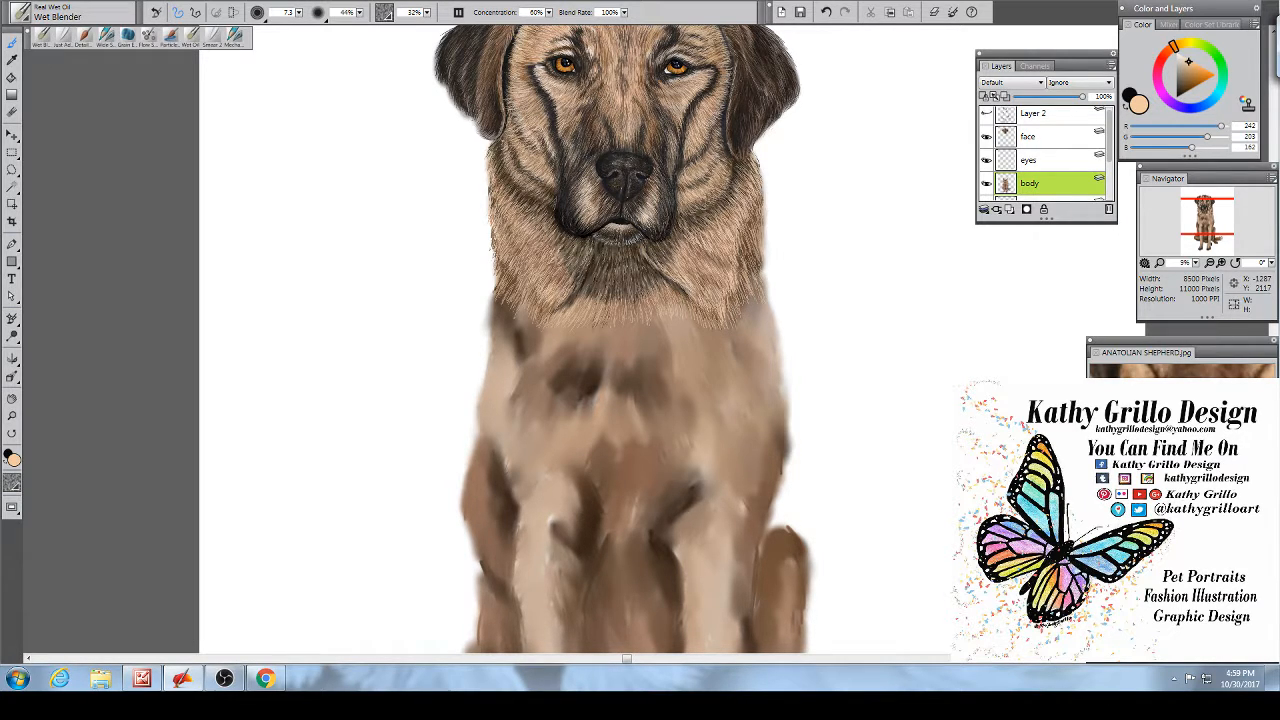
pyautogui.keyDown('alt'); pyautogui.click(1183, 515); pyautogui.keyUp('alt')
pyautogui.moveTo(752, 262); pyautogui.dragTo(765, 243)
pyautogui.moveTo(757, 247); pyautogui.dragTo(771, 217)
pyautogui.moveTo(759, 221); pyautogui.dragTo(769, 207)
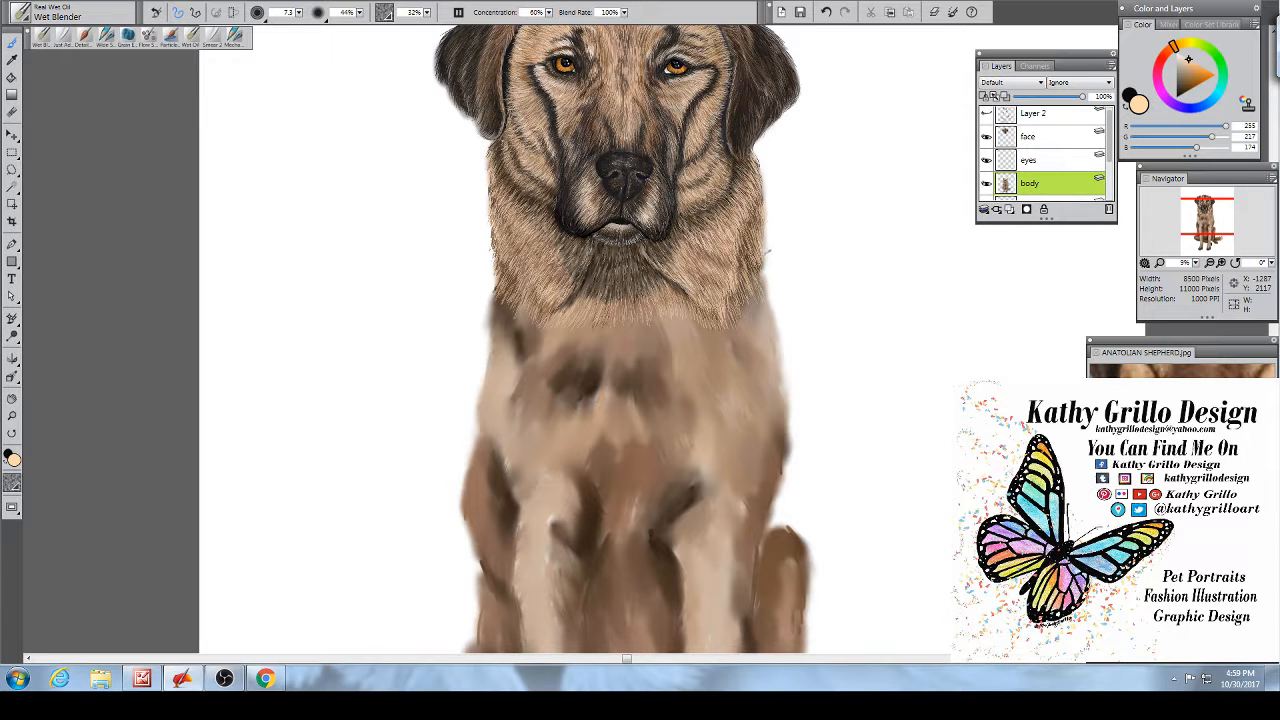
# Step: Paint pale peach hairs on both sides of the lower neck and along the ruff's lower edge where it meets the chest
pyautogui.moveTo(742, 270); pyautogui.dragTo(755, 255)
pyautogui.moveTo(748, 272)
pyautogui.mouseDown()
pyautogui.moveTo(758, 256)
pyautogui.moveTo(765, 279)
pyautogui.mouseUp()
pyautogui.moveTo(757, 287); pyautogui.dragTo(765, 273)
pyautogui.moveTo(757, 283)
pyautogui.mouseDown()
pyautogui.moveTo(768, 273)
pyautogui.moveTo(766, 289)
pyautogui.moveTo(750, 285)
pyautogui.mouseUp()
pyautogui.moveTo(741, 298); pyautogui.dragTo(749, 285)
pyautogui.moveTo(499, 295)
pyautogui.mouseDown()
pyautogui.moveTo(497, 271)
pyautogui.moveTo(497, 282)
pyautogui.mouseUp()
pyautogui.moveTo(514, 299)
pyautogui.mouseDown()
pyautogui.moveTo(500, 267)
pyautogui.moveTo(517, 293)
pyautogui.moveTo(507, 302)
pyautogui.moveTo(540, 313)
pyautogui.mouseUp()
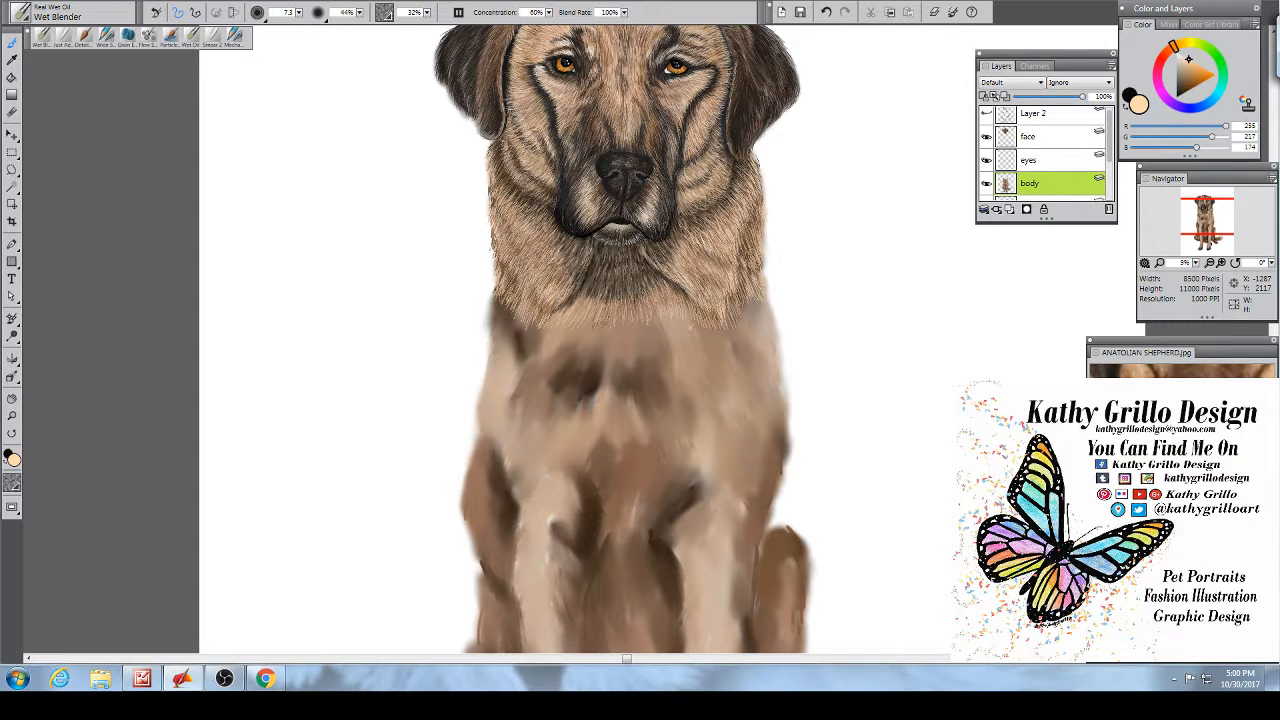
pyautogui.moveTo(678, 299)
pyautogui.mouseDown()
pyautogui.moveTo(663, 289)
pyautogui.moveTo(710, 326)
pyautogui.mouseUp()
pyautogui.moveTo(569, 332); pyautogui.dragTo(542, 317)
pyautogui.click(1099, 656)
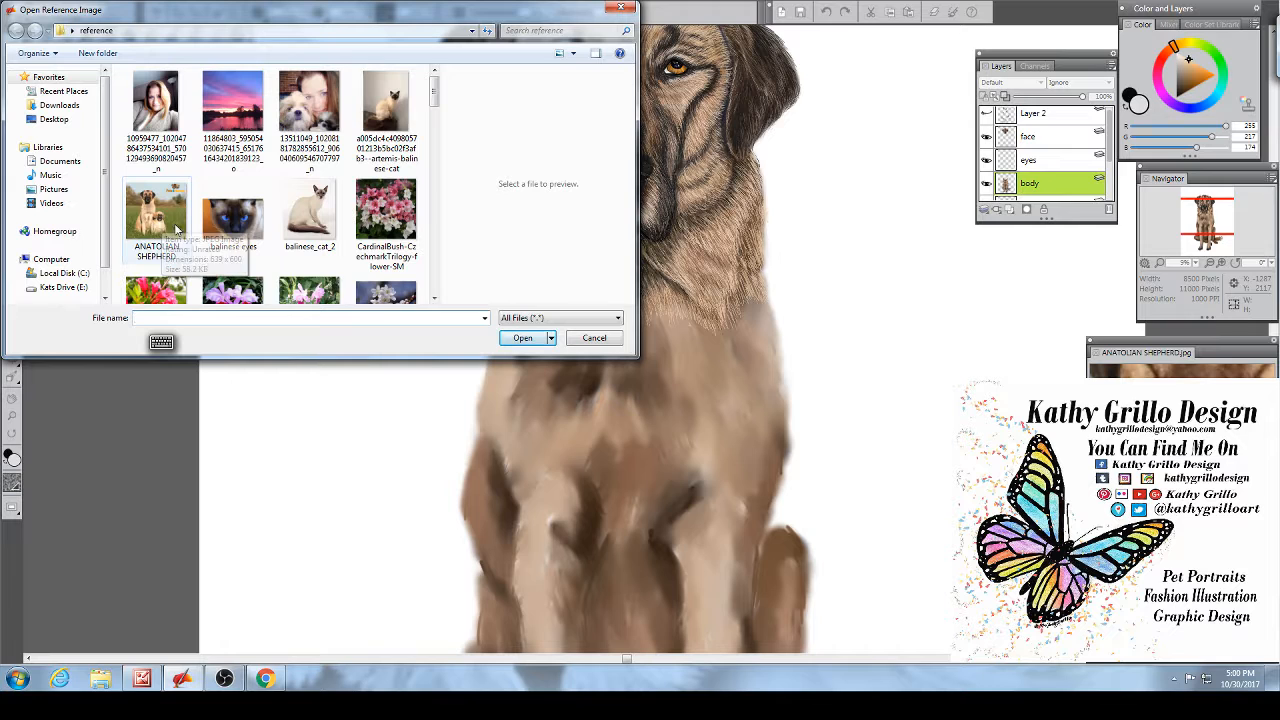
pyautogui.click(621, 10)
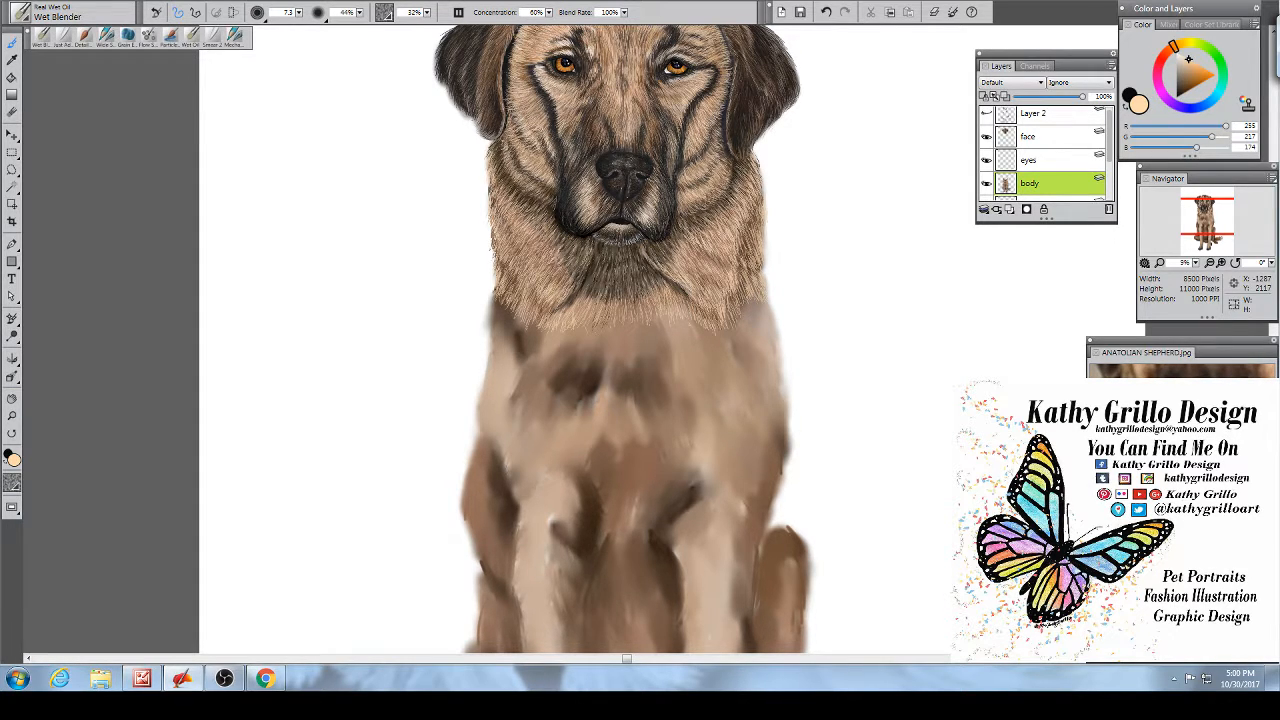
# Step: Darken the brush colour to deep brown (R 53, G 30, B 5) and paint shadow hairs down one side of the lower neck
pyautogui.click(1187, 78)
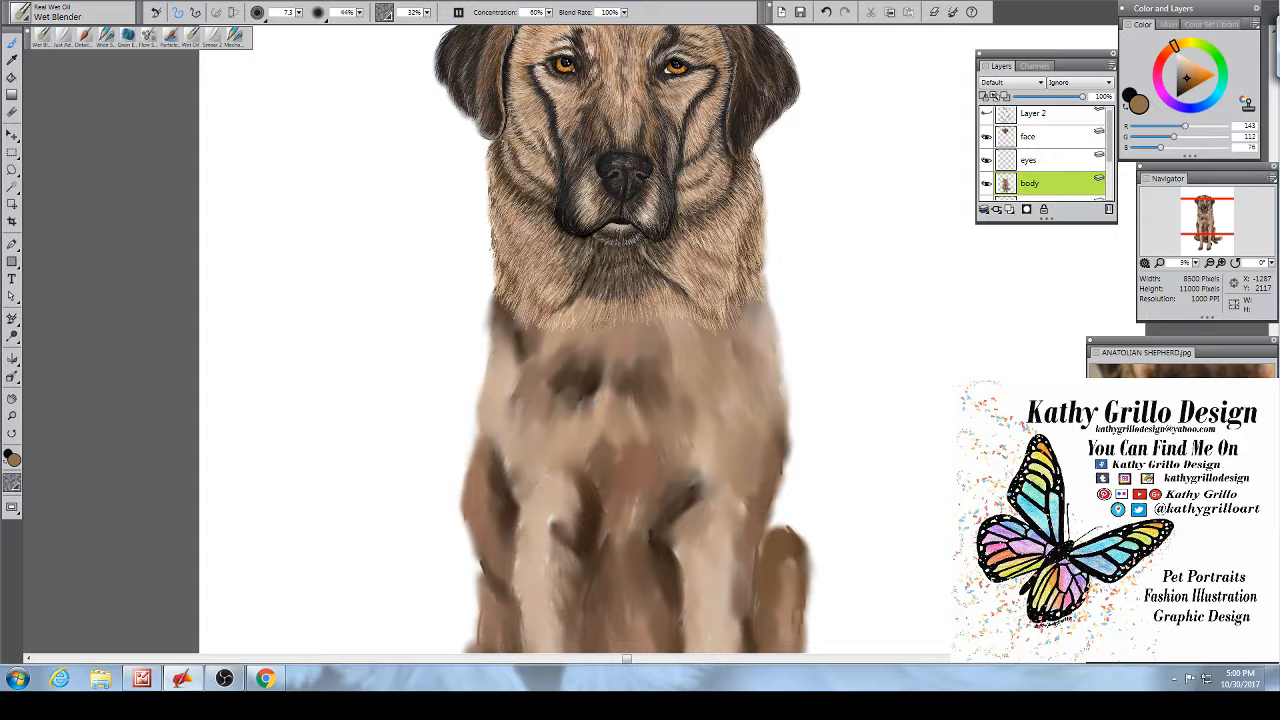
pyautogui.click(1185, 97)
pyautogui.click(1183, 94)
pyautogui.moveTo(498, 268); pyautogui.dragTo(514, 316)
pyautogui.moveTo(510, 304); pyautogui.dragTo(526, 356)
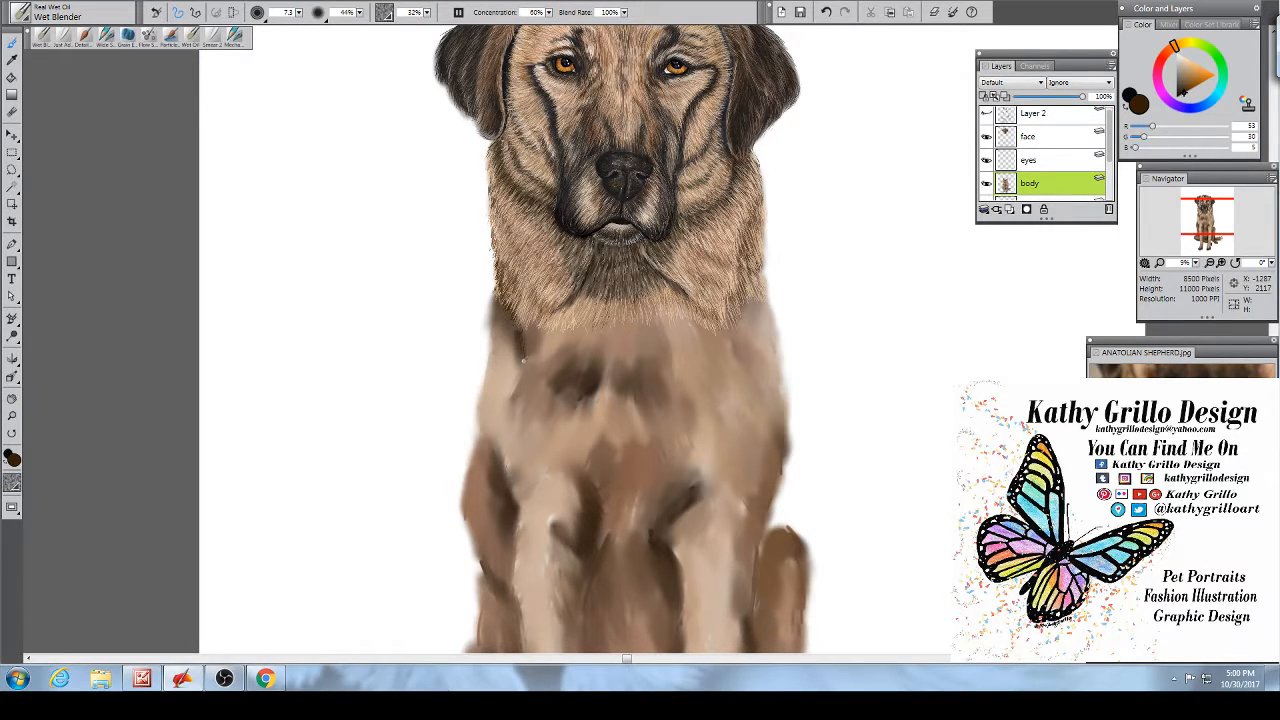
# Step: Set the brush colour to near-black (R 3, G 3, B 3) and paint shadow hairs along both outer edges of the lower neck
pyautogui.click(1188, 106)
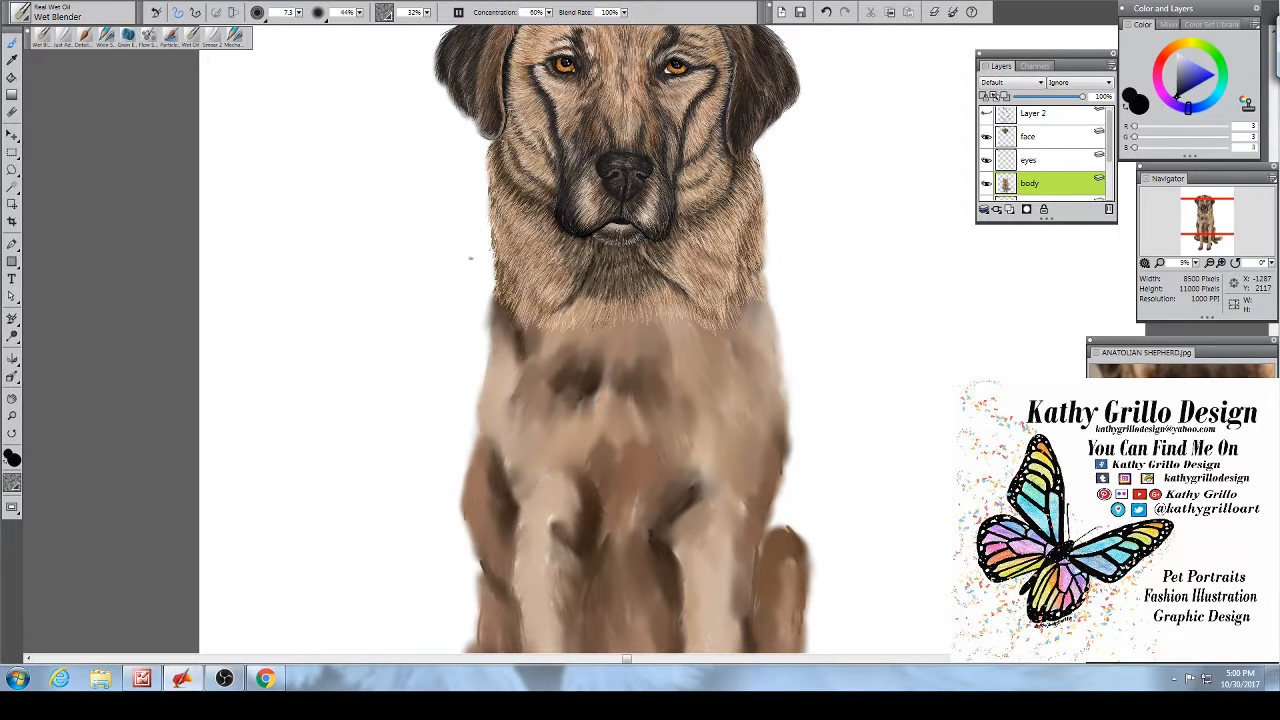
pyautogui.moveTo(498, 265)
pyautogui.mouseDown()
pyautogui.moveTo(522, 360)
pyautogui.moveTo(500, 262)
pyautogui.moveTo(522, 342)
pyautogui.moveTo(507, 308)
pyautogui.mouseUp()
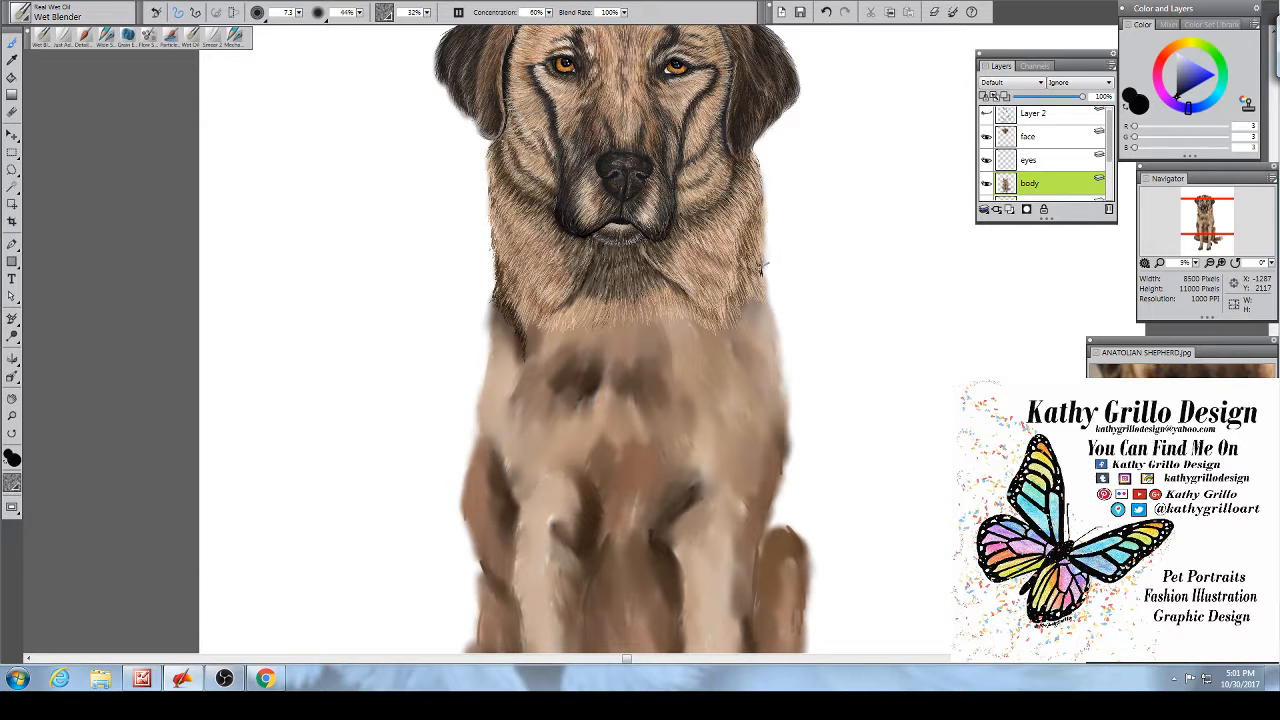
pyautogui.moveTo(763, 266)
pyautogui.mouseDown()
pyautogui.moveTo(735, 345)
pyautogui.moveTo(744, 362)
pyautogui.moveTo(758, 292)
pyautogui.mouseUp()
pyautogui.moveTo(770, 258); pyautogui.dragTo(762, 266)
pyautogui.moveTo(770, 238); pyautogui.dragTo(748, 291)
pyautogui.moveTo(752, 287)
pyautogui.mouseDown()
pyautogui.moveTo(728, 345)
pyautogui.moveTo(737, 355)
pyautogui.mouseUp()
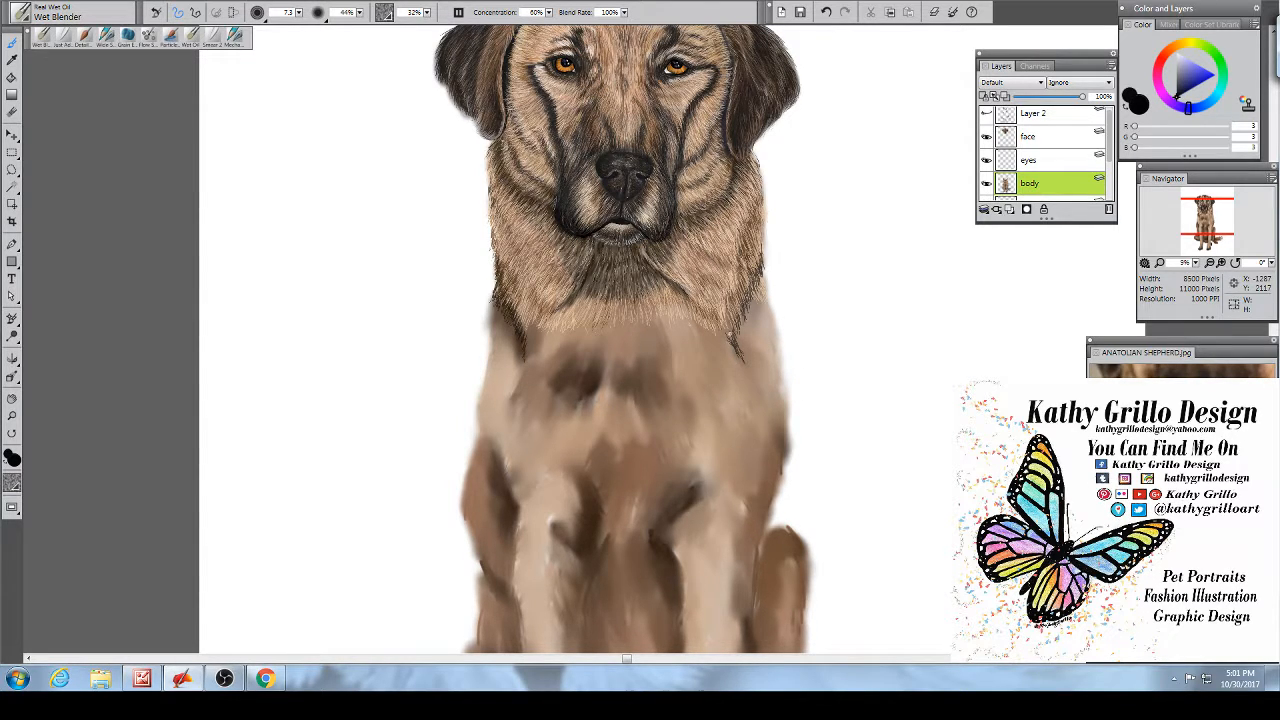
pyautogui.moveTo(730, 332)
pyautogui.mouseDown()
pyautogui.moveTo(742, 365)
pyautogui.moveTo(735, 331)
pyautogui.moveTo(762, 261)
pyautogui.mouseUp()
pyautogui.moveTo(764, 242); pyautogui.dragTo(757, 271)
pyautogui.moveTo(737, 328); pyautogui.dragTo(730, 340)
pyautogui.moveTo(731, 326)
pyautogui.mouseDown()
pyautogui.moveTo(738, 361)
pyautogui.moveTo(737, 335)
pyautogui.mouseUp()
# Step: Scatter short near-black hairs across the upper chest, from below the neck ruff down over the dark chest patches
pyautogui.moveTo(560, 349); pyautogui.dragTo(563, 322)
pyautogui.moveTo(603, 309); pyautogui.dragTo(588, 317)
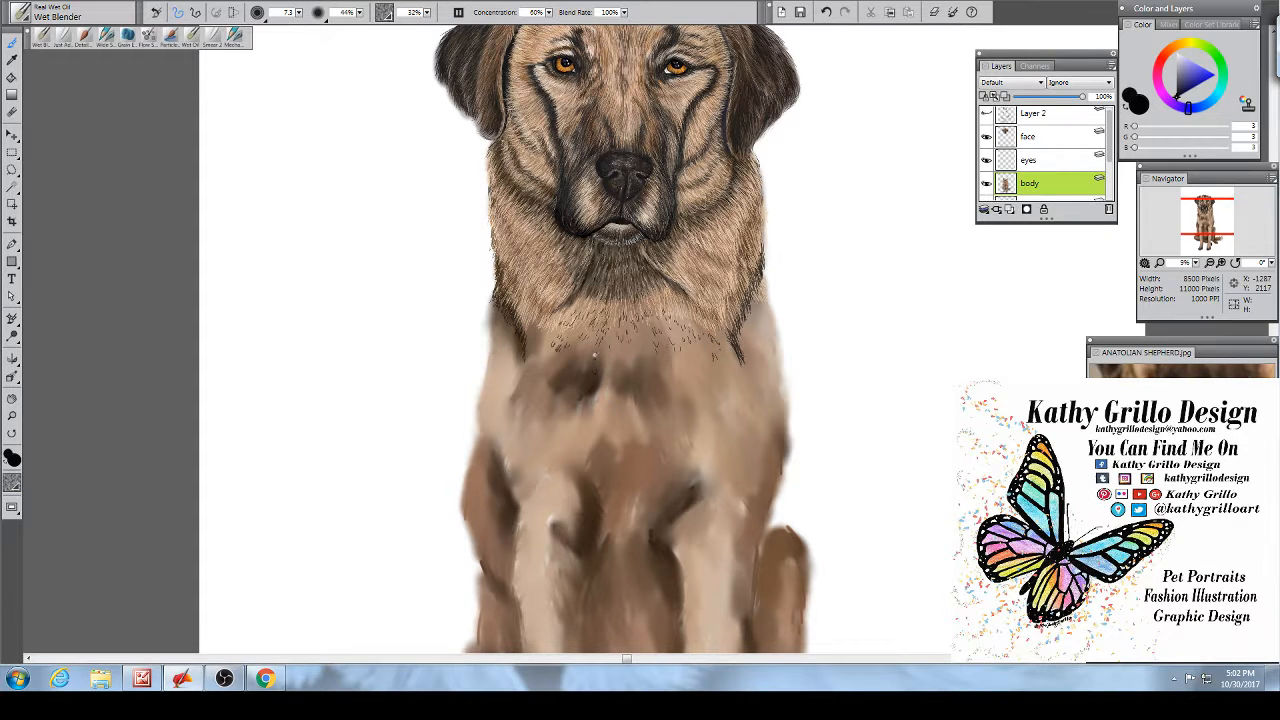
pyautogui.moveTo(594, 354); pyautogui.dragTo(591, 359)
pyautogui.moveTo(581, 354); pyautogui.dragTo(566, 361)
pyautogui.moveTo(561, 355)
pyautogui.mouseDown()
pyautogui.moveTo(595, 343)
pyautogui.moveTo(632, 371)
pyautogui.mouseUp()
pyautogui.rightClick(640, 350)
pyautogui.click(648, 352)
pyautogui.moveTo(657, 359)
pyautogui.mouseDown()
pyautogui.moveTo(652, 370)
pyautogui.moveTo(688, 359)
pyautogui.mouseUp()
pyautogui.moveTo(705, 353)
pyautogui.mouseDown()
pyautogui.moveTo(694, 386)
pyautogui.moveTo(687, 377)
pyautogui.moveTo(733, 366)
pyautogui.mouseUp()
pyautogui.moveTo(536, 357); pyautogui.dragTo(532, 367)
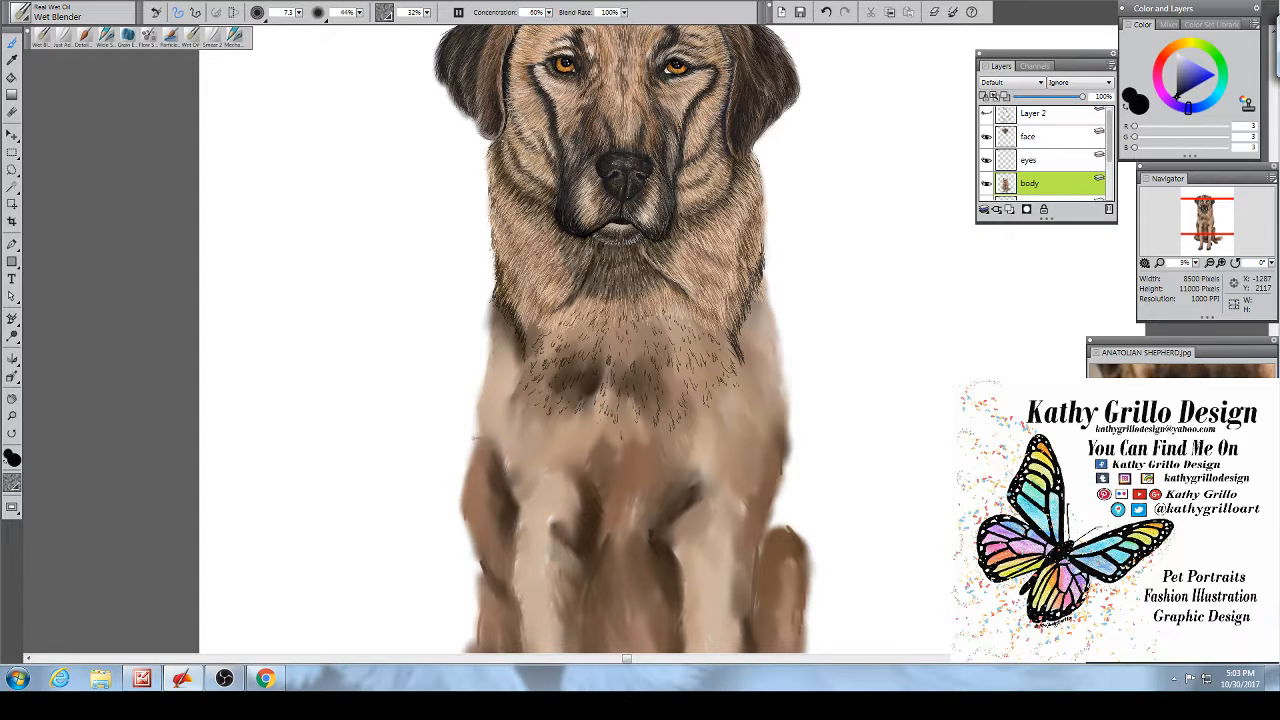
# Step: Paint a curved row of short near-black hairs across the lower chest from one shoulder to the other
pyautogui.moveTo(482, 430)
pyautogui.mouseDown()
pyautogui.moveTo(538, 426)
pyautogui.moveTo(568, 448)
pyautogui.moveTo(606, 446)
pyautogui.moveTo(591, 458)
pyautogui.mouseUp()
pyautogui.moveTo(484, 426); pyautogui.dragTo(535, 429)
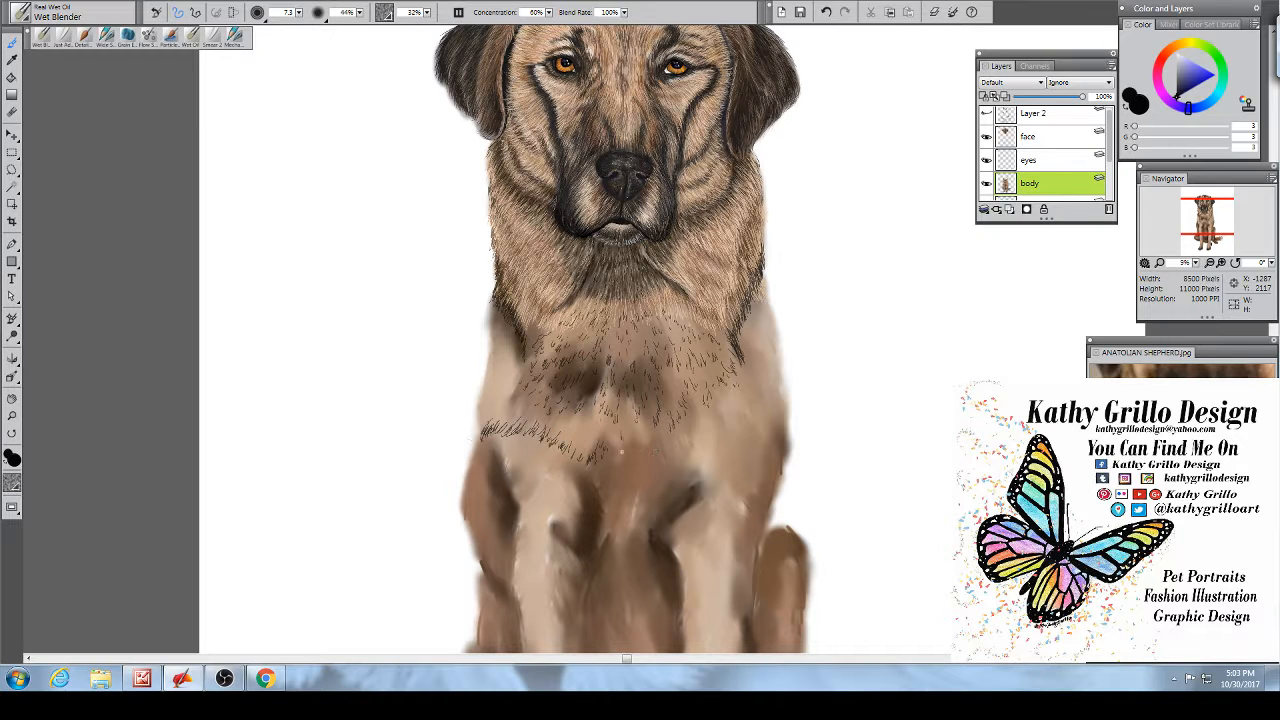
pyautogui.moveTo(604, 464)
pyautogui.mouseDown()
pyautogui.moveTo(599, 475)
pyautogui.moveTo(620, 477)
pyautogui.mouseUp()
pyautogui.moveTo(630, 465); pyautogui.dragTo(633, 475)
pyautogui.moveTo(645, 464)
pyautogui.mouseDown()
pyautogui.moveTo(649, 475)
pyautogui.moveTo(687, 468)
pyautogui.mouseUp()
pyautogui.moveTo(784, 424)
pyautogui.mouseDown()
pyautogui.moveTo(787, 446)
pyautogui.moveTo(776, 430)
pyautogui.moveTo(788, 426)
pyautogui.moveTo(698, 464)
pyautogui.mouseUp()
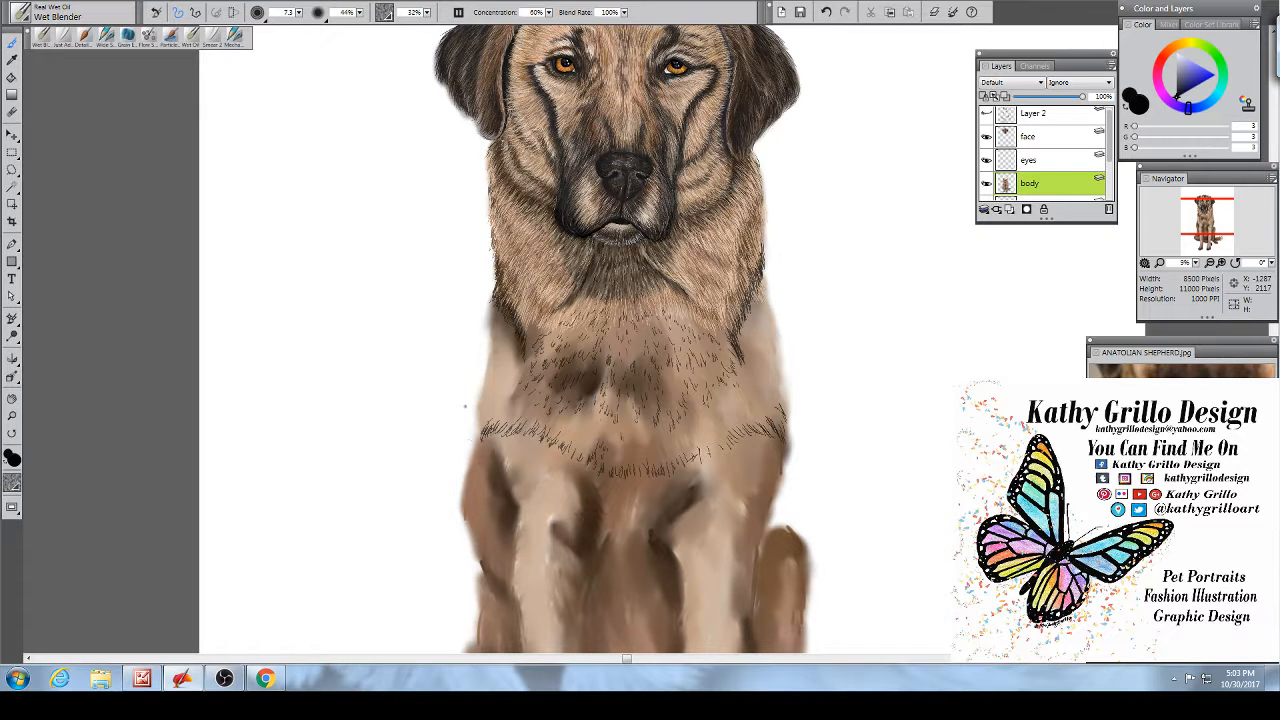
# Step: Extend the near-black hairs below the chest line into the area between the tops of the front legs
pyautogui.moveTo(572, 458)
pyautogui.mouseDown()
pyautogui.moveTo(610, 490)
pyautogui.moveTo(604, 500)
pyautogui.moveTo(590, 482)
pyautogui.mouseUp()
pyautogui.moveTo(592, 472)
pyautogui.mouseDown()
pyautogui.moveTo(600, 494)
pyautogui.moveTo(598, 482)
pyautogui.mouseUp()
pyautogui.moveTo(697, 478)
pyautogui.mouseDown()
pyautogui.moveTo(658, 533)
pyautogui.moveTo(680, 492)
pyautogui.mouseUp()
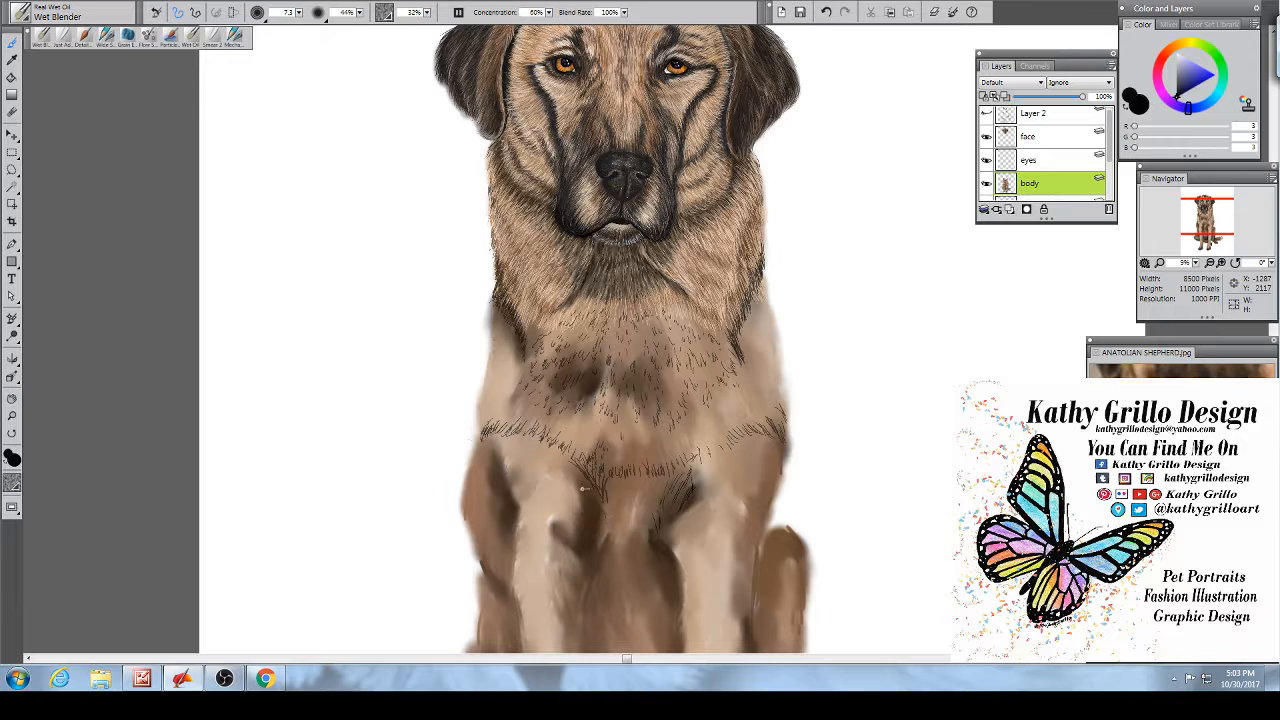
pyautogui.moveTo(584, 488)
pyautogui.mouseDown()
pyautogui.moveTo(598, 525)
pyautogui.moveTo(607, 505)
pyautogui.moveTo(581, 474)
pyautogui.moveTo(637, 492)
pyautogui.mouseUp()
pyautogui.moveTo(646, 477)
pyautogui.mouseDown()
pyautogui.moveTo(660, 494)
pyautogui.moveTo(686, 476)
pyautogui.mouseUp()
pyautogui.moveTo(703, 453); pyautogui.dragTo(692, 468)
# Step: Paint near-black hairs along both sides of the chest, joining the neck shadows to the shoulder ends of the chest line
pyautogui.moveTo(776, 380); pyautogui.dragTo(770, 396)
pyautogui.moveTo(501, 405); pyautogui.dragTo(497, 421)
pyautogui.moveTo(505, 401); pyautogui.dragTo(500, 417)
pyautogui.moveTo(514, 386)
pyautogui.mouseDown()
pyautogui.moveTo(506, 410)
pyautogui.moveTo(513, 395)
pyautogui.mouseUp()
pyautogui.moveTo(523, 370); pyautogui.dragTo(489, 419)
pyautogui.moveTo(494, 410); pyautogui.dragTo(477, 423)
pyautogui.moveTo(769, 384)
pyautogui.mouseDown()
pyautogui.moveTo(779, 394)
pyautogui.moveTo(759, 371)
pyautogui.moveTo(787, 400)
pyautogui.mouseUp()
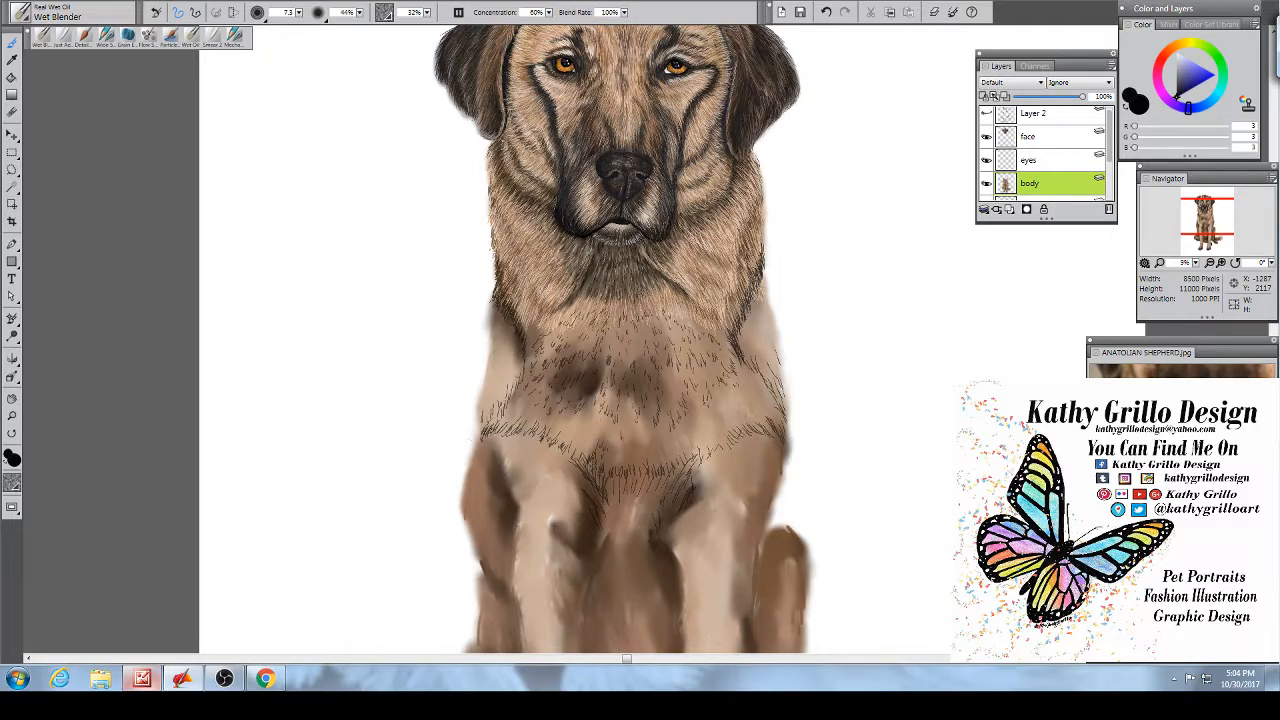
# Step: View the whole dog portrait fitted to the screen and switch to the business card picture in the picture viewer
pyautogui.click(184, 683)
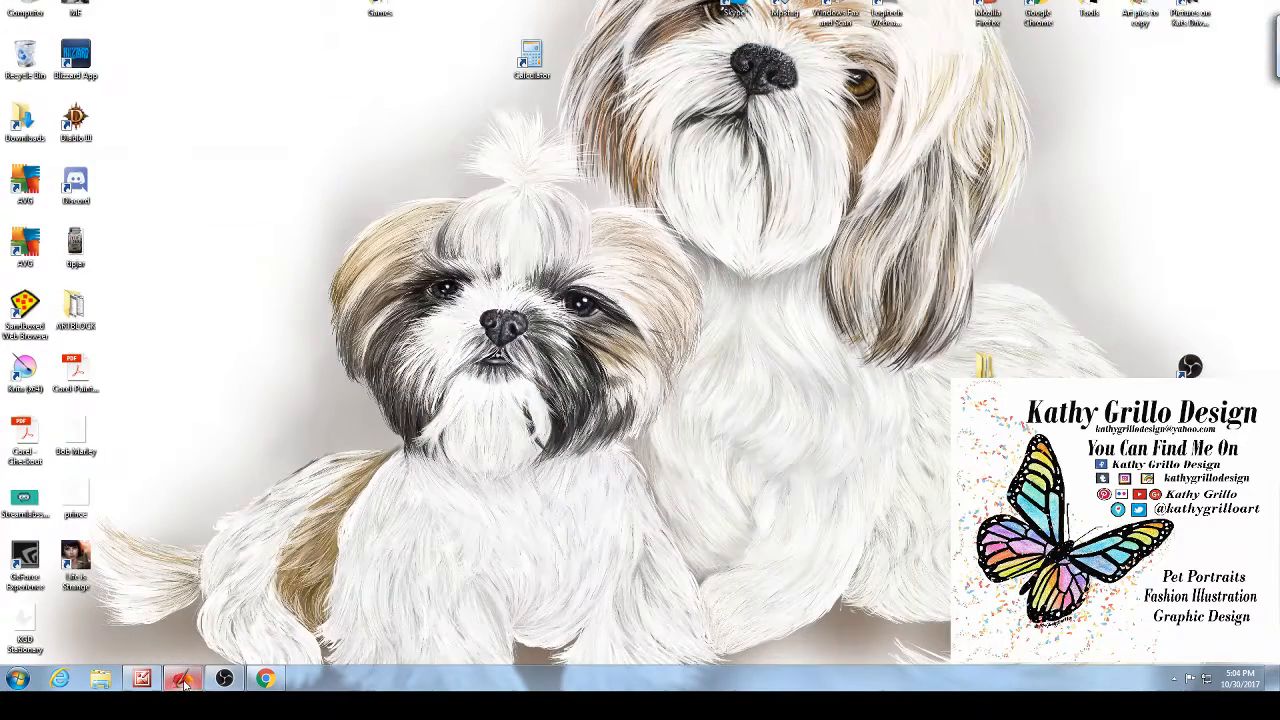
pyautogui.click(182, 680)
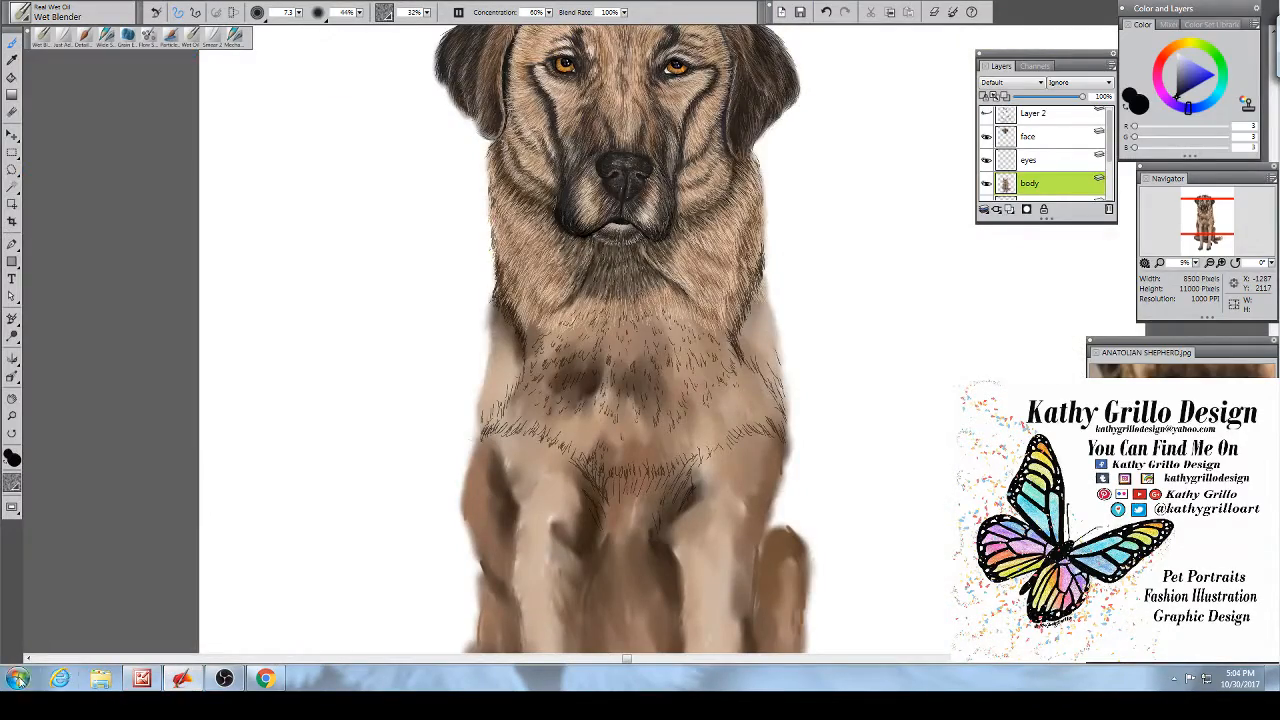
pyautogui.click(12, 415)
pyautogui.hotkey('ctrl', '0')
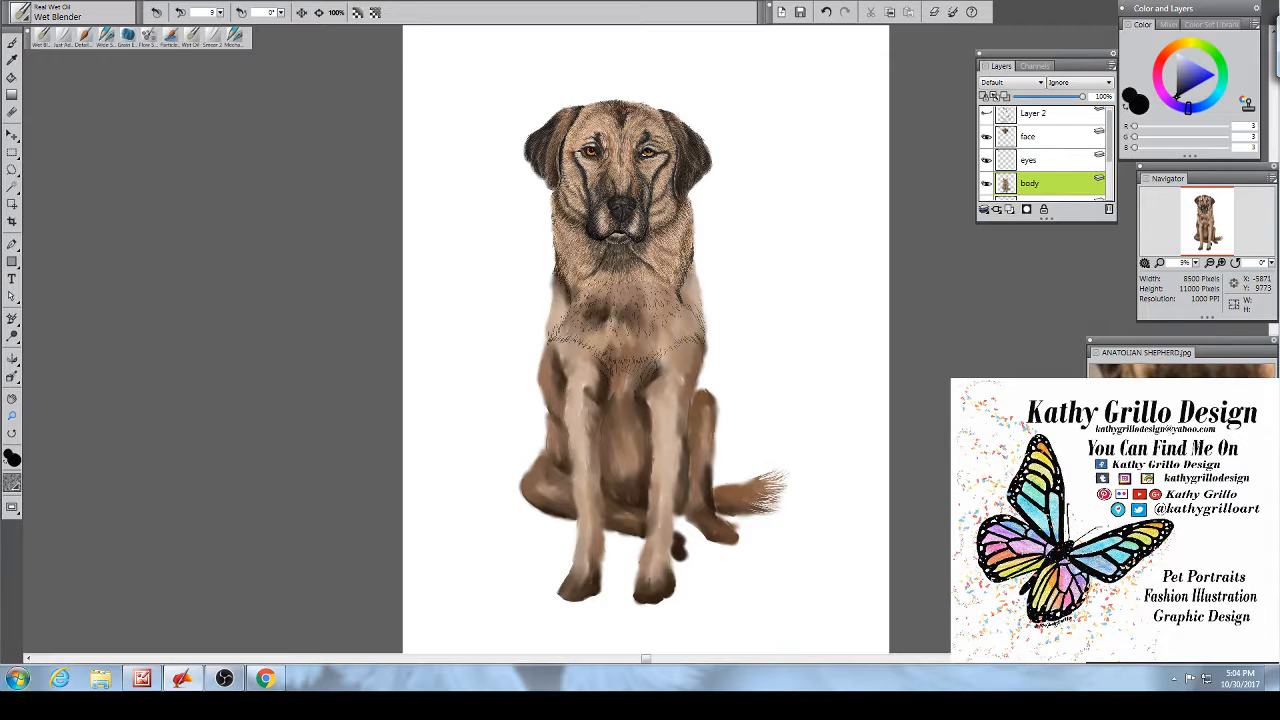
pyautogui.click(142, 679)
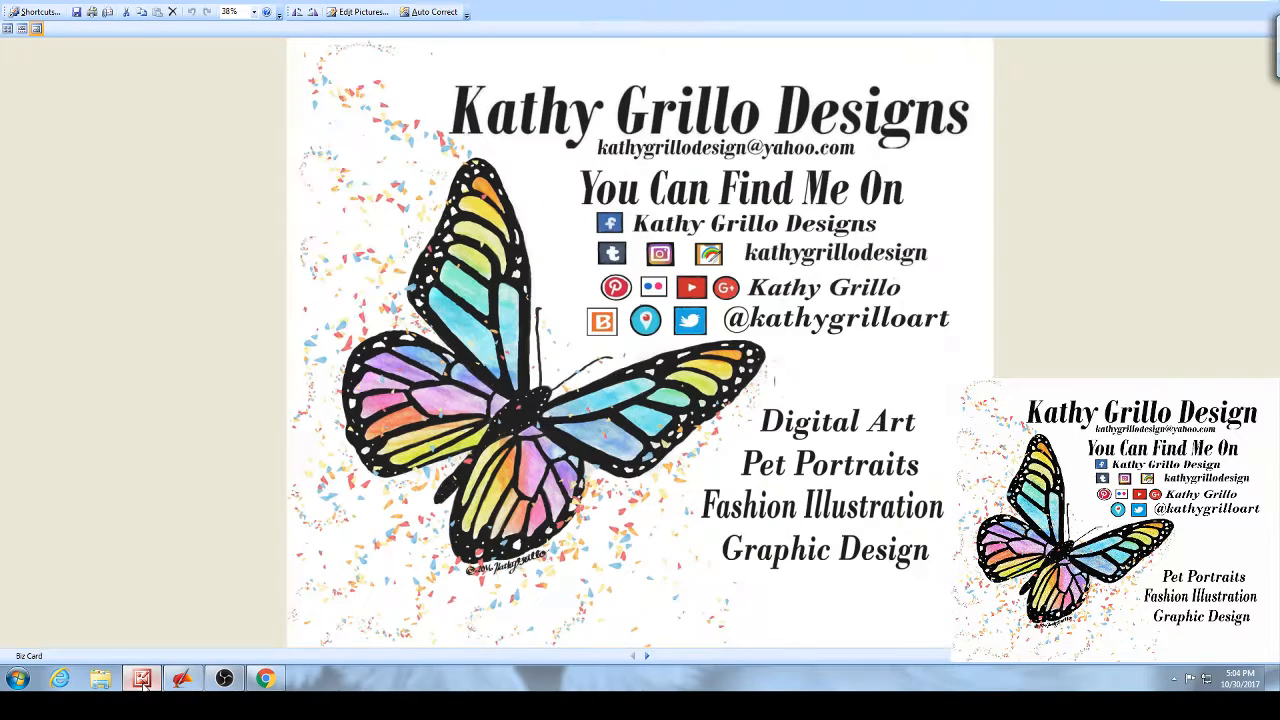